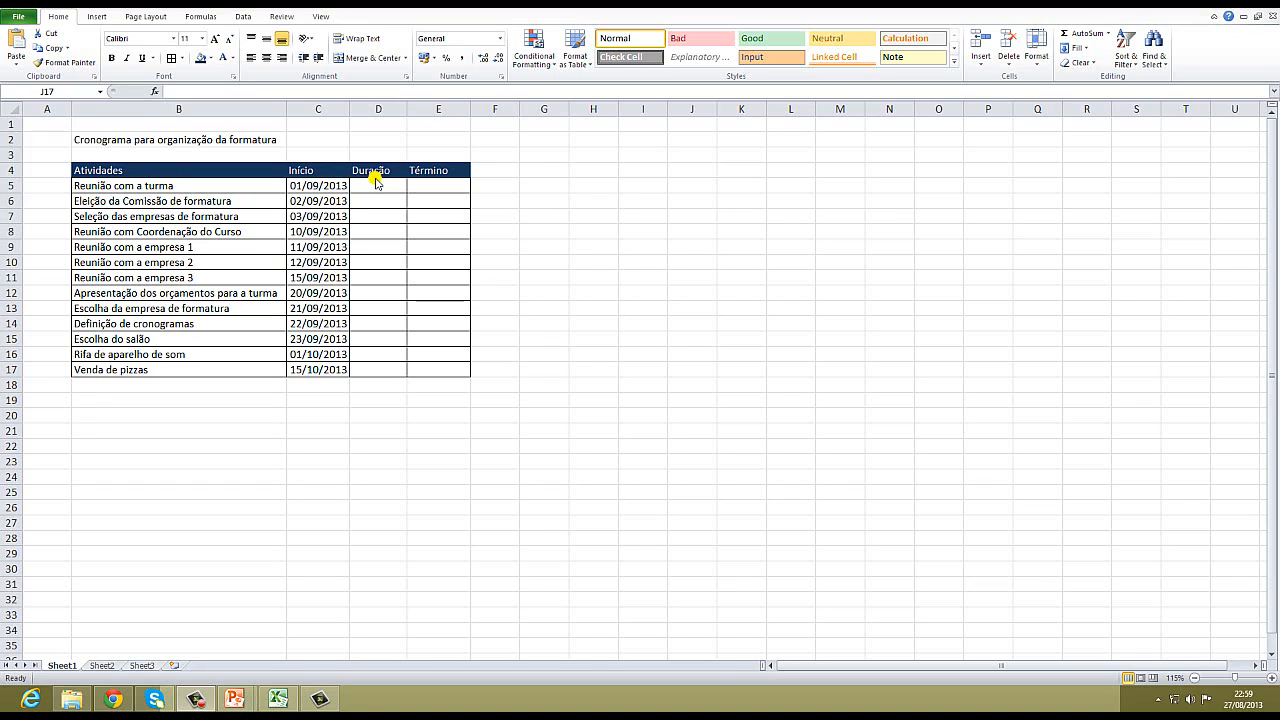
- Paste the copied duration values into the Duração column from D5 to D17
{"action": "left_click", "coordinate": [382, 183]}
{"action": "key", "text": "ctrl+v"}
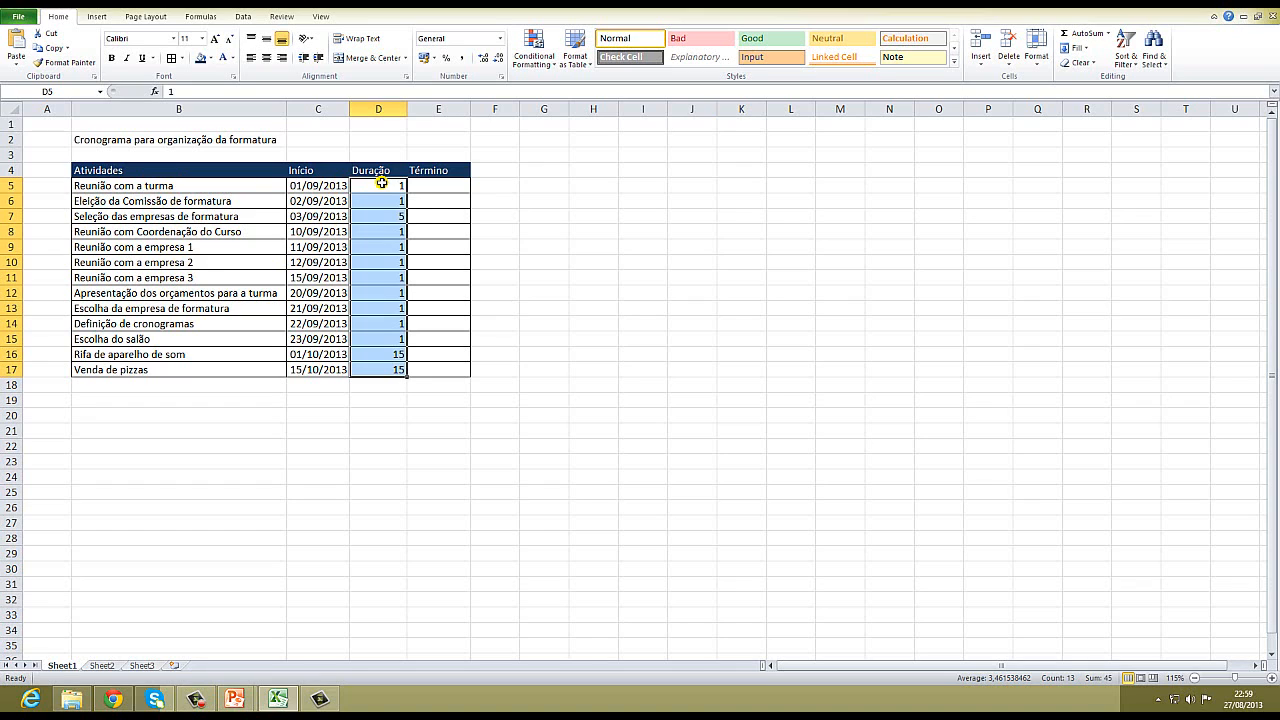
{"action": "left_click", "coordinate": [382, 183]}
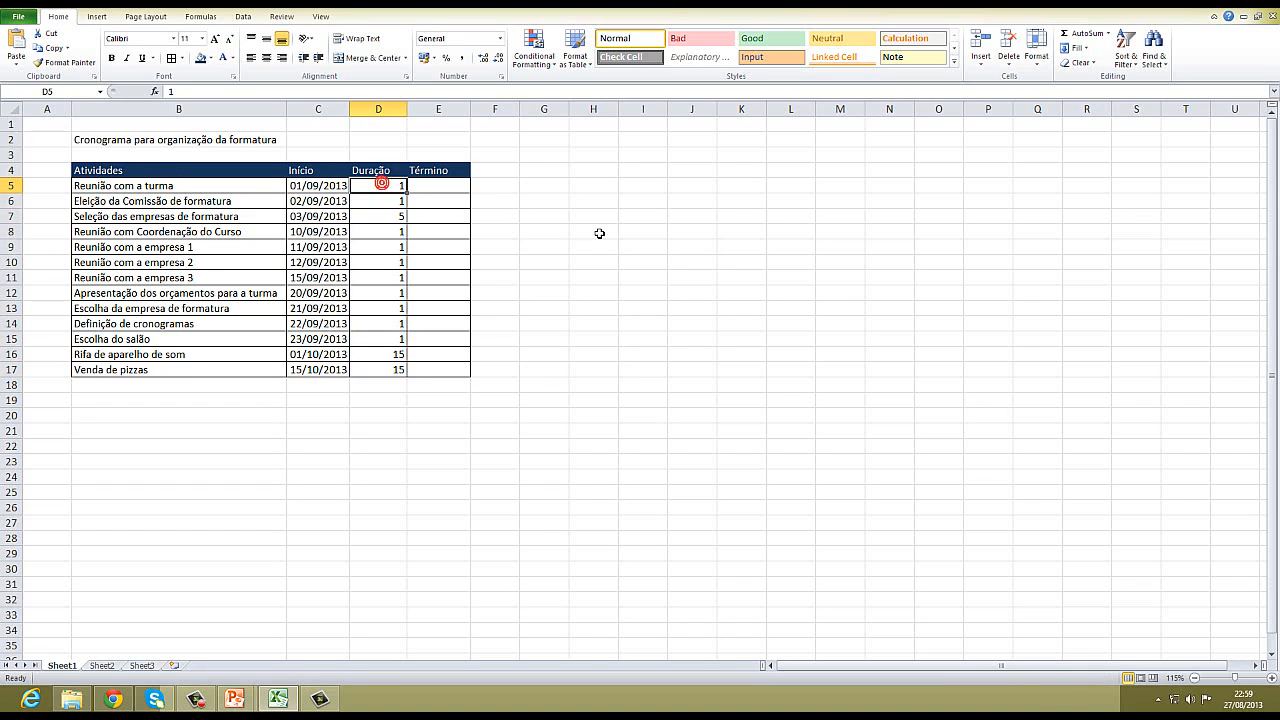
- Examine the start dates and durations of the first and third activities in the table
{"action": "key", "text": "Left"}
{"action": "key", "text": "Left"}
{"action": "key", "text": "Right"}
{"action": "key", "text": "Right"}
{"action": "key", "text": "Down"}
{"action": "key", "text": "Down"}
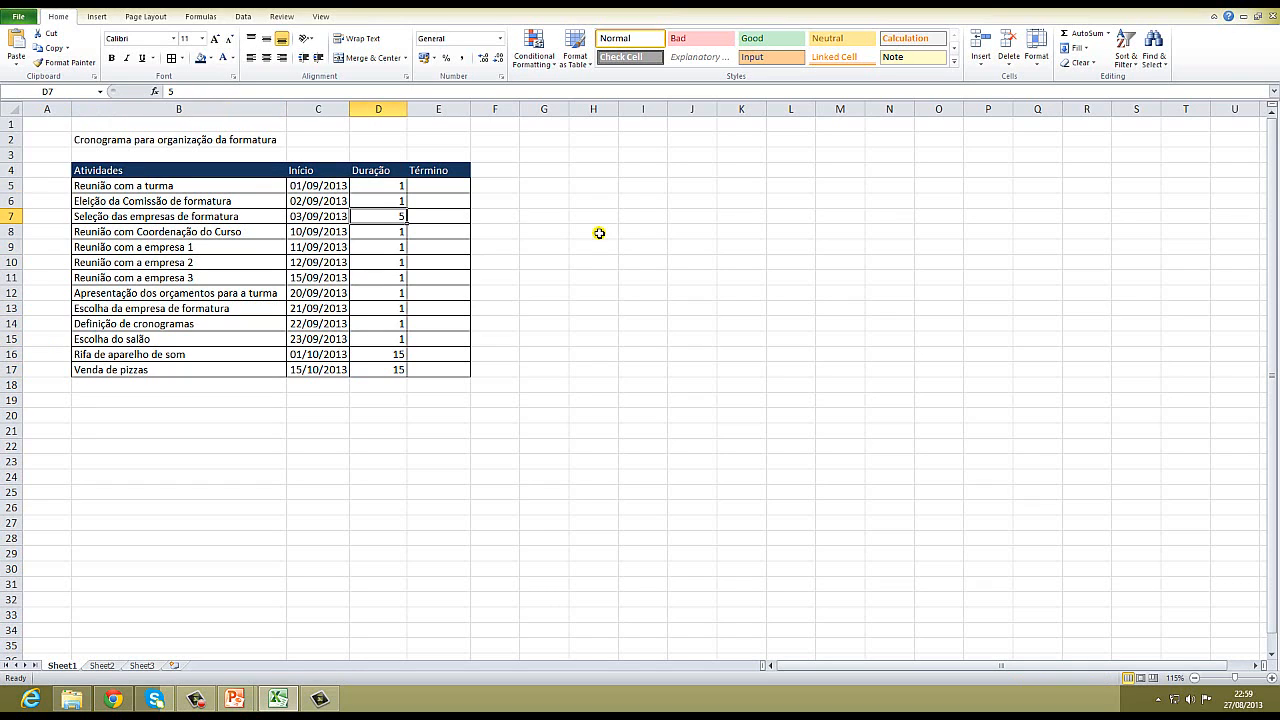
{"action": "key", "text": "Left"}
{"action": "key", "text": "Right"}
- Calculate the first Término date in E5 with =C5+D5 and fill the formula down to E17
{"action": "key", "text": "Right"}
{"action": "key", "text": "Up"}
{"action": "key", "text": "Up"}
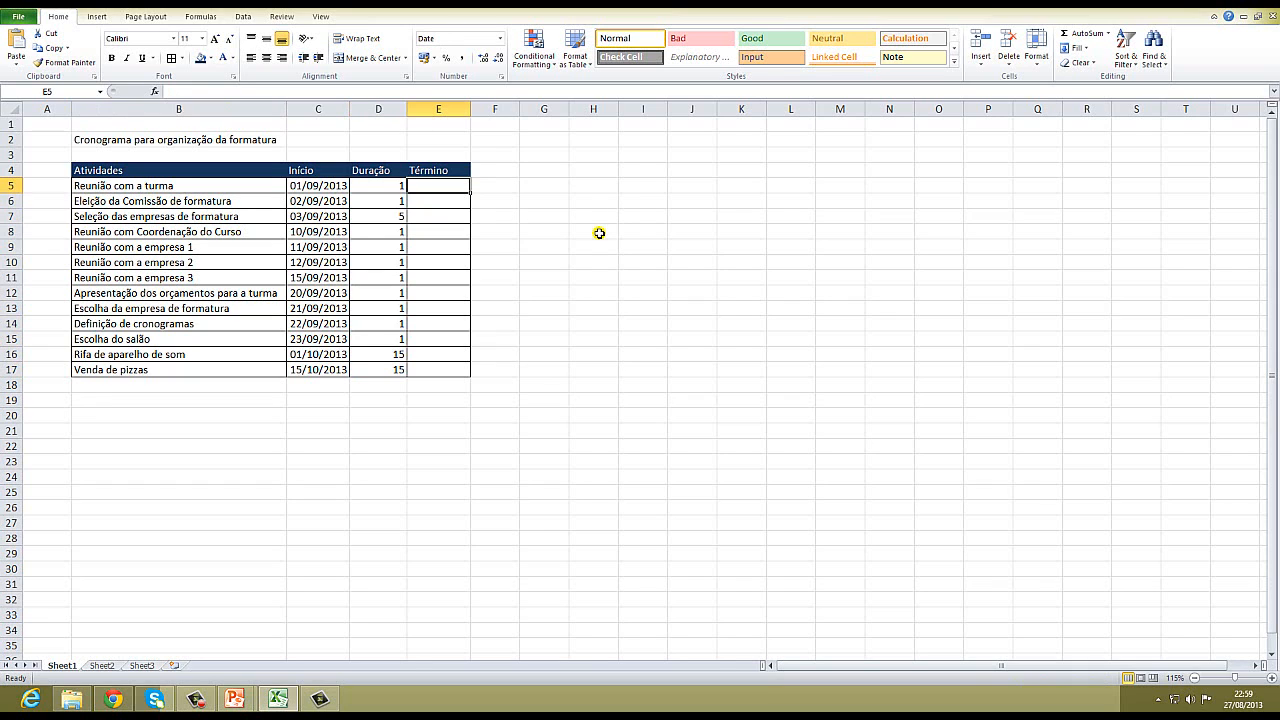
{"action": "type", "text": "="}
{"action": "key", "text": "Left"}
{"action": "key", "text": "Left"}
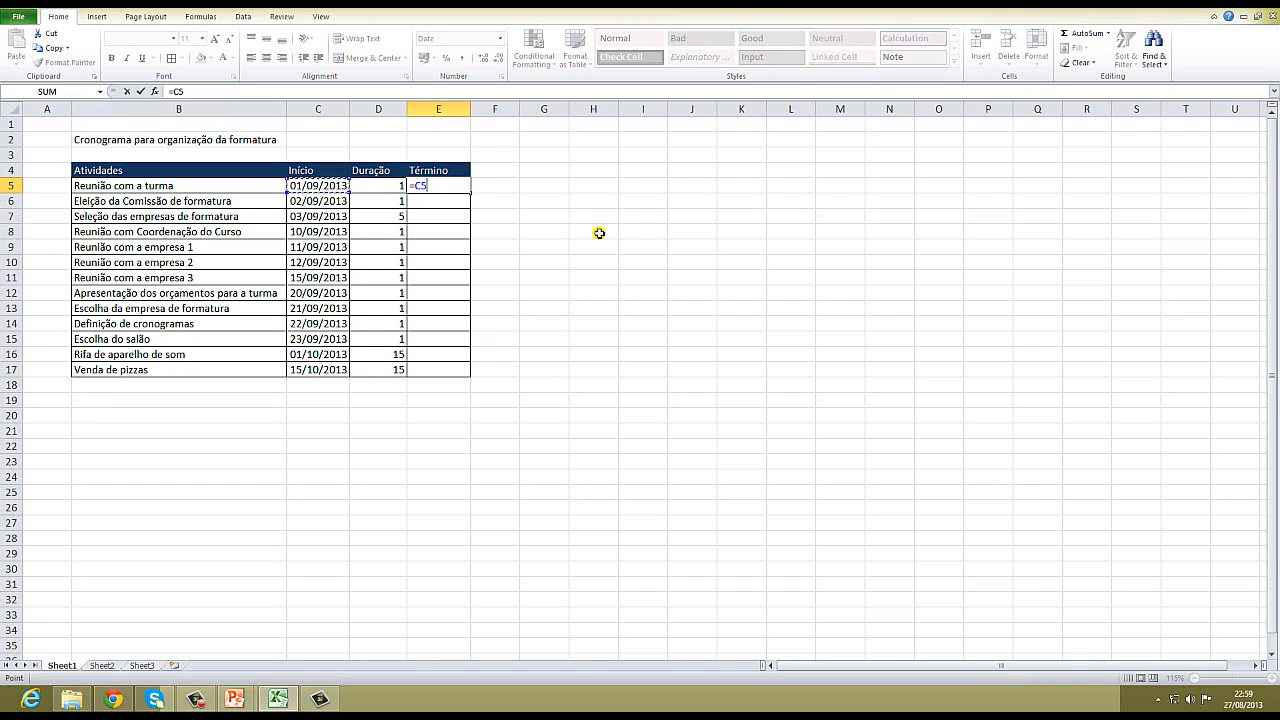
{"action": "type", "text": "+"}
{"action": "key", "text": "Left"}
{"action": "key", "text": "ctrl+Return"}
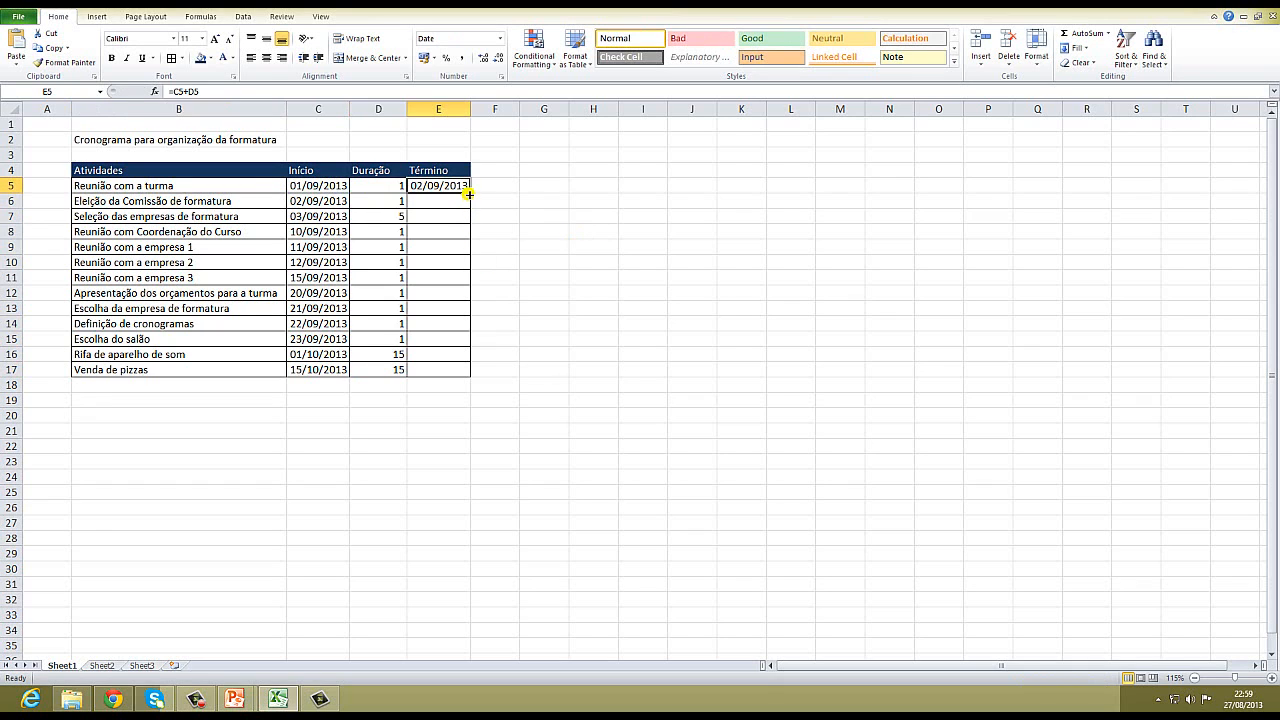
{"action": "left_click_drag", "start_coordinate": [469, 192], "coordinate": [466, 378]}
{"action": "left_click", "coordinate": [527, 364]}
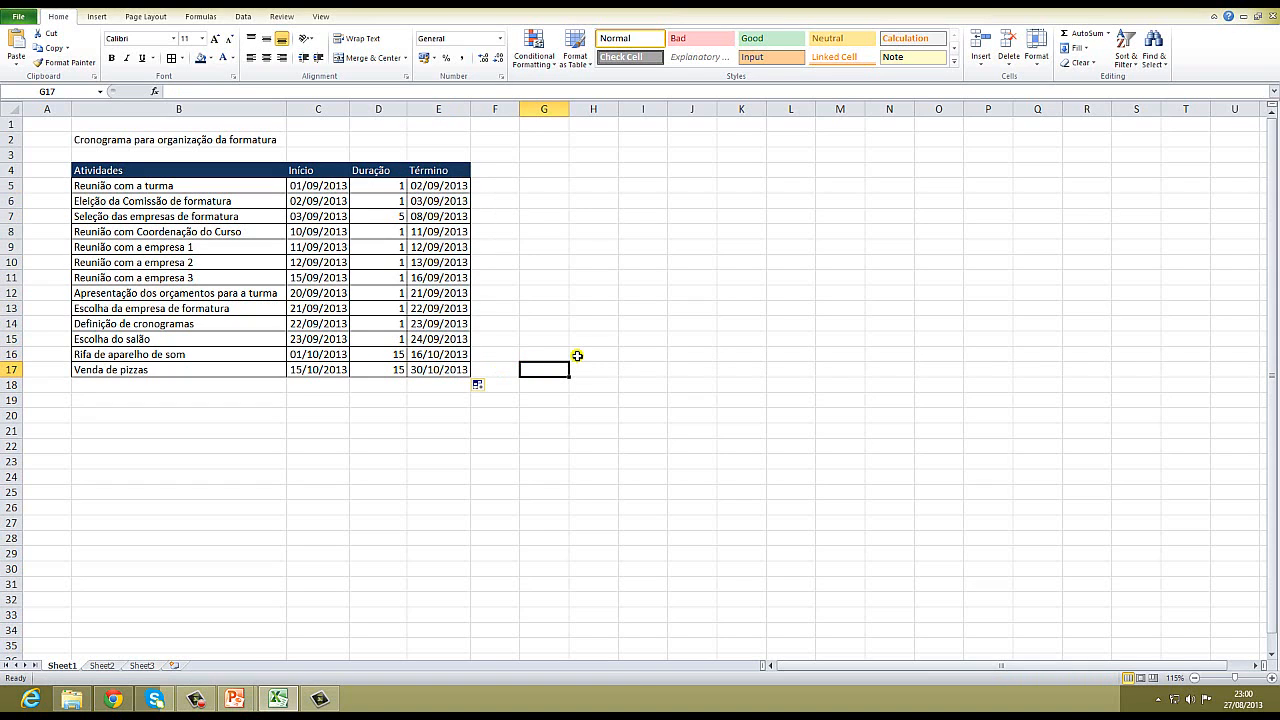
- Insert an empty 2-D stacked bar chart, place it beside the schedule table from row 4, and widen it to about column S
{"action": "left_click", "coordinate": [540, 171]}
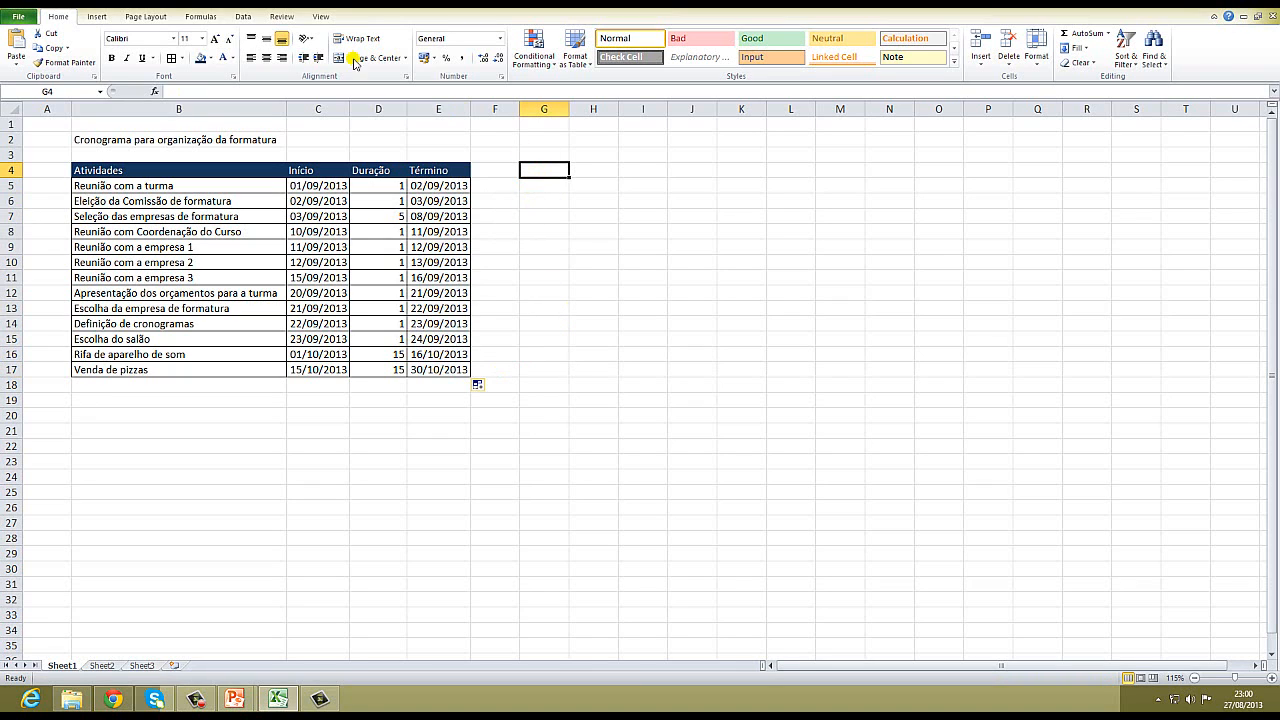
{"action": "left_click", "coordinate": [96, 18]}
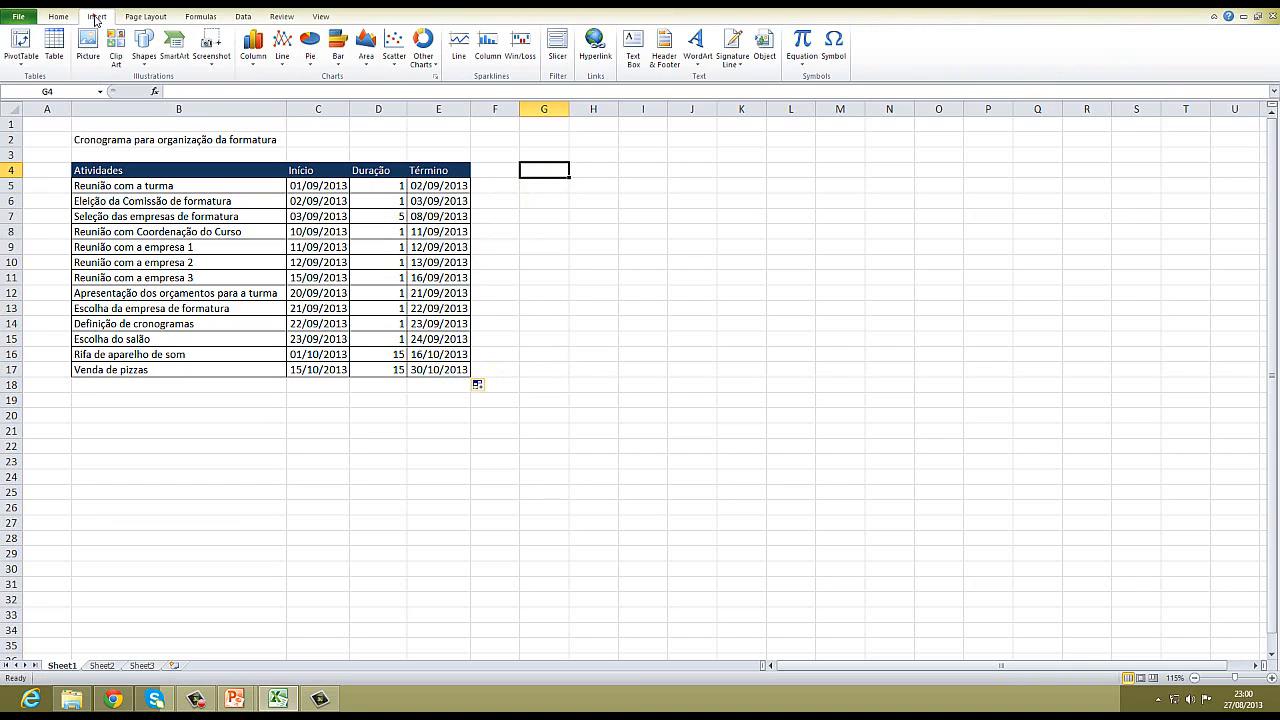
{"action": "left_click", "coordinate": [339, 62]}
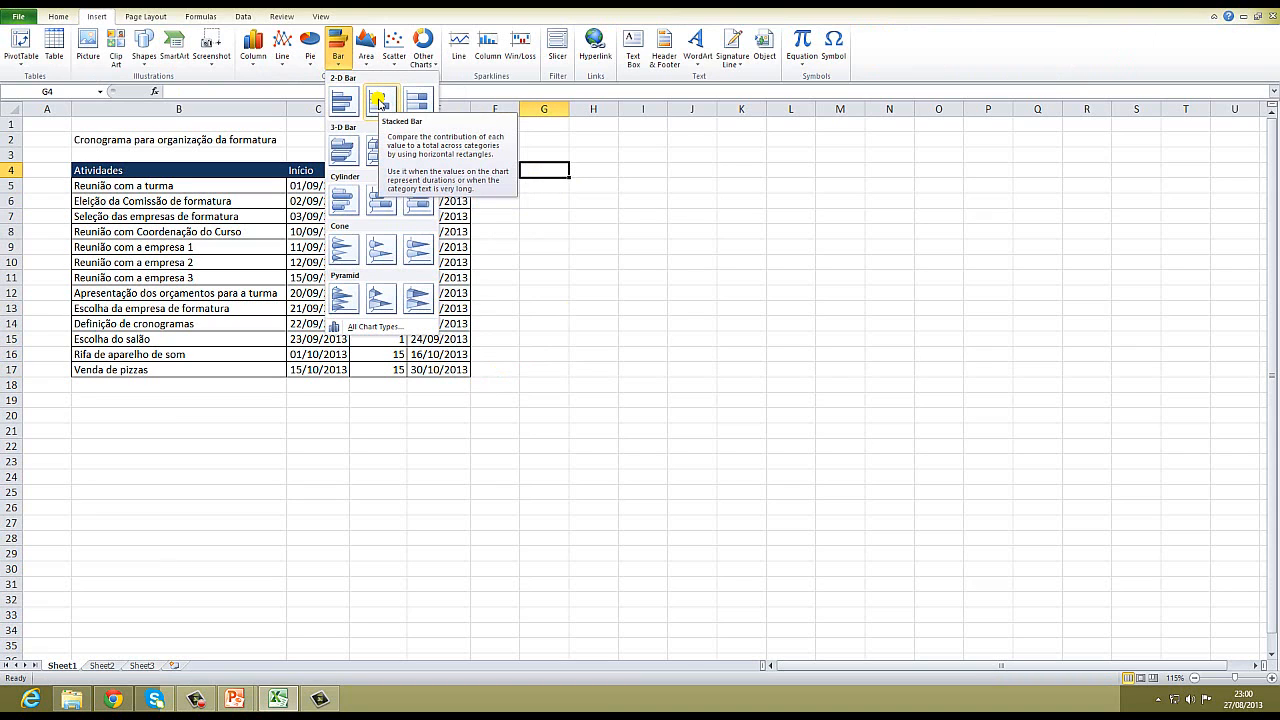
{"action": "left_click", "coordinate": [380, 103]}
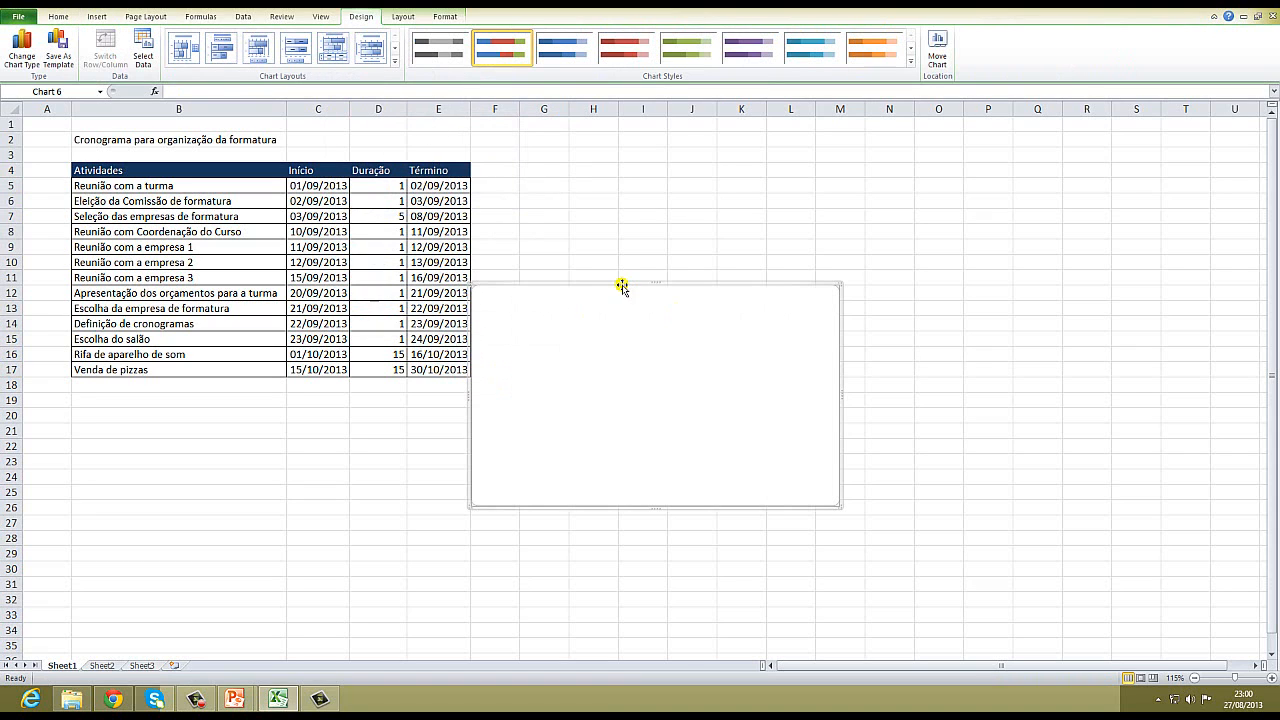
{"action": "left_click_drag", "start_coordinate": [621, 286], "coordinate": [632, 163]}
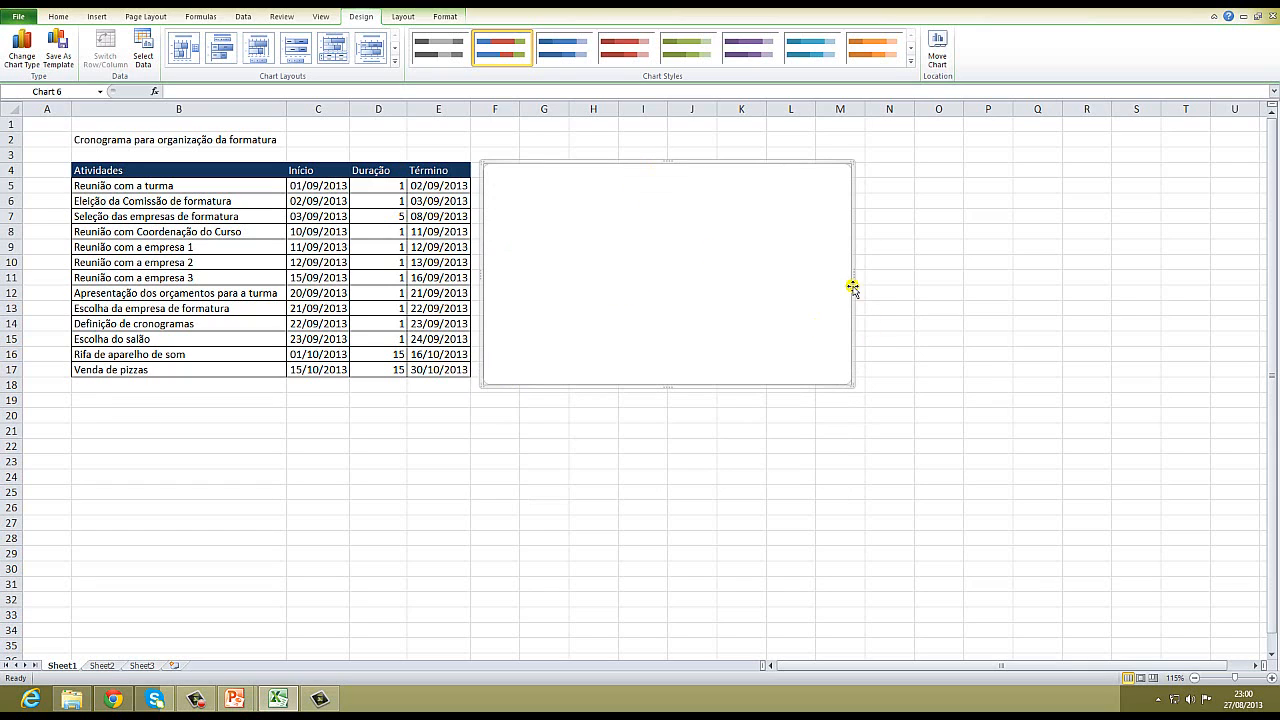
{"action": "left_click_drag", "start_coordinate": [852, 270], "coordinate": [1157, 260]}
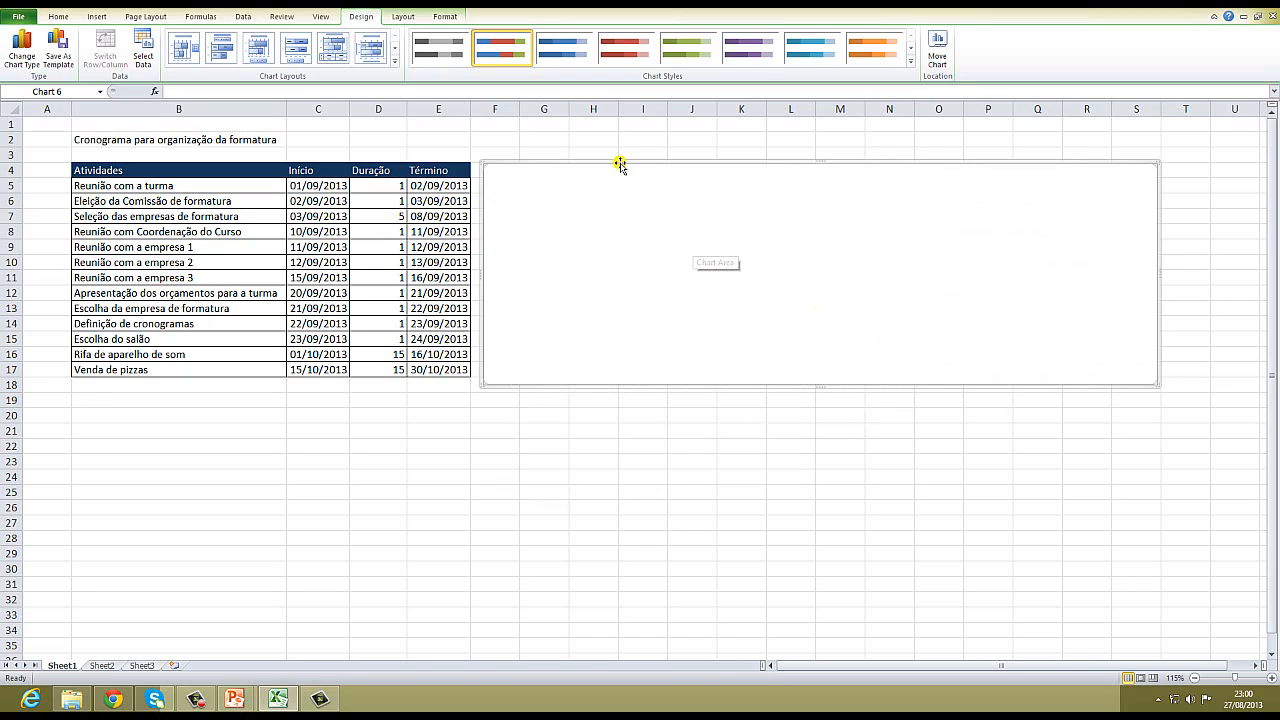
- Add a chart data series named from the Início header in C4, with the start dates C5:C17 as values
{"action": "right_click", "coordinate": [606, 241]}
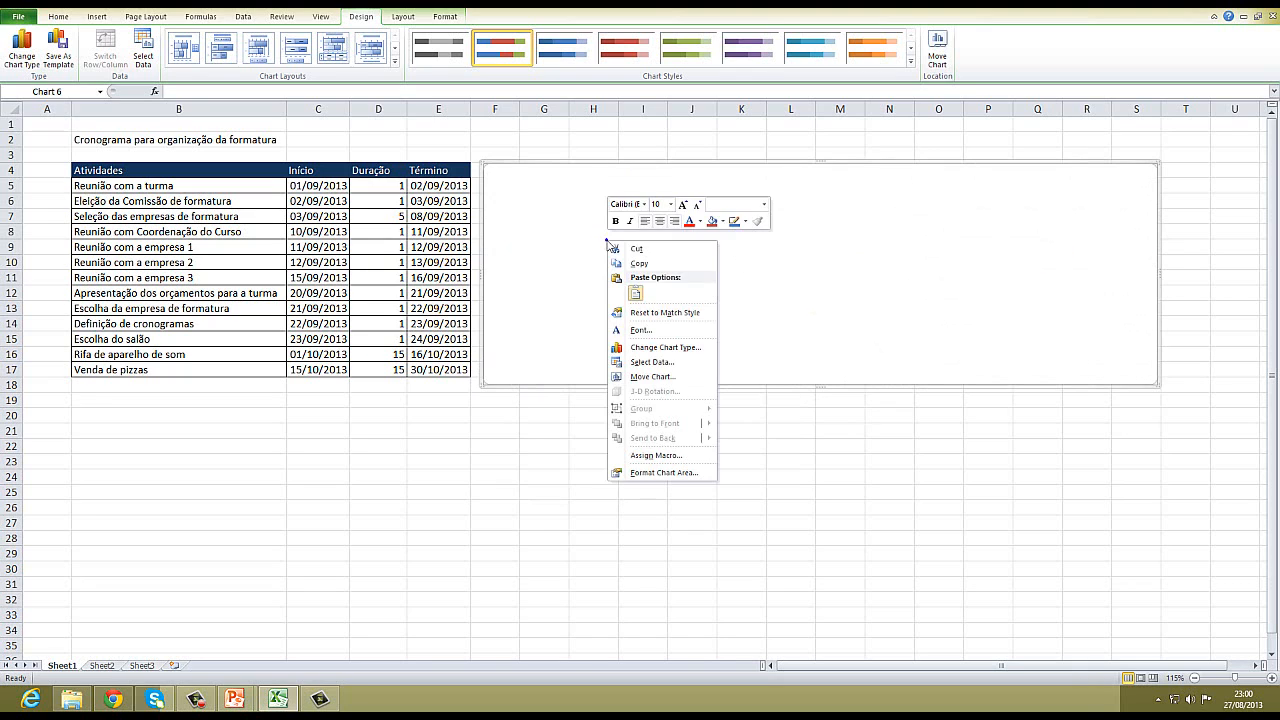
{"action": "left_click", "coordinate": [665, 366]}
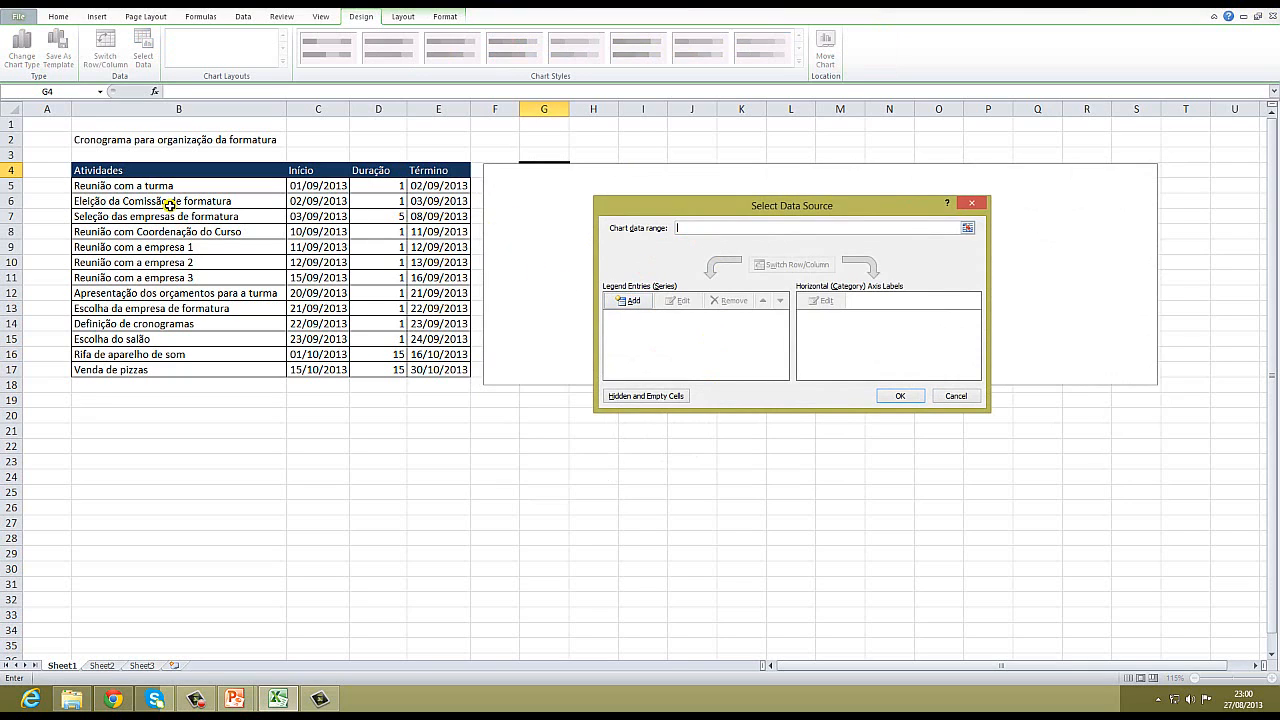
{"action": "left_click", "coordinate": [628, 302]}
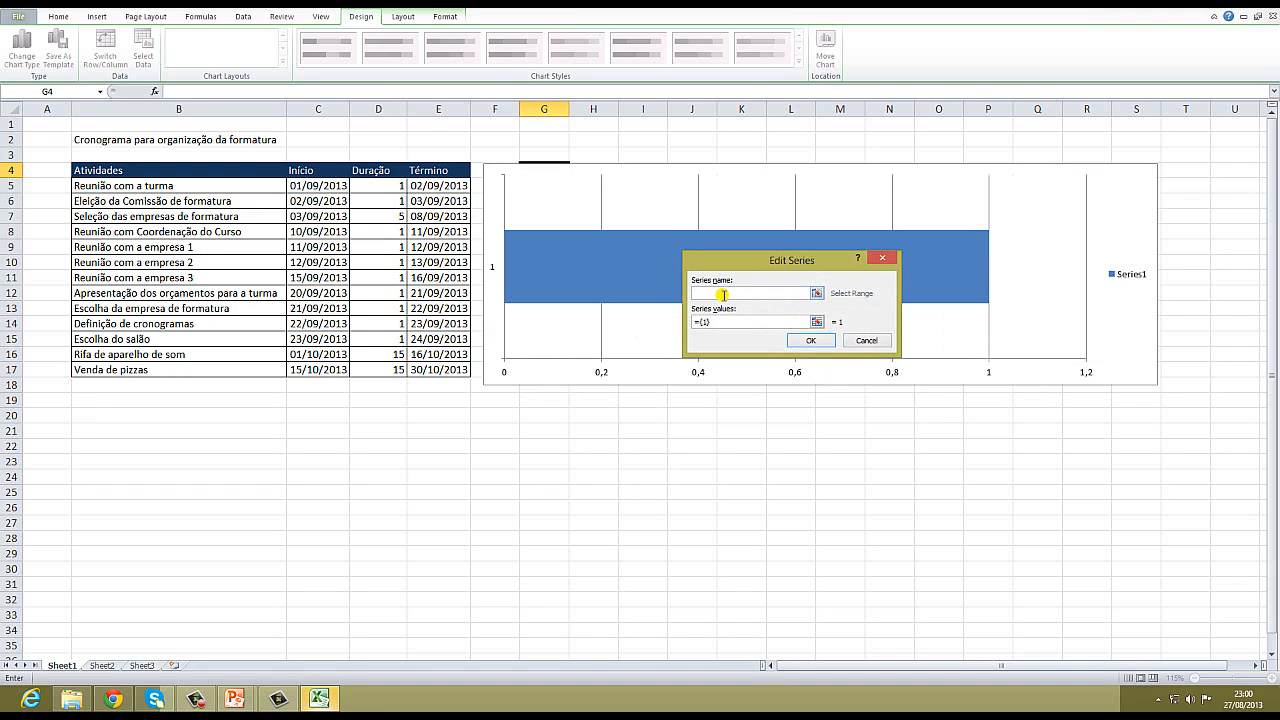
{"action": "left_click", "coordinate": [311, 170]}
{"action": "left_click", "coordinate": [724, 322]}
{"action": "left_click_drag", "start_coordinate": [724, 322], "coordinate": [691, 322]}
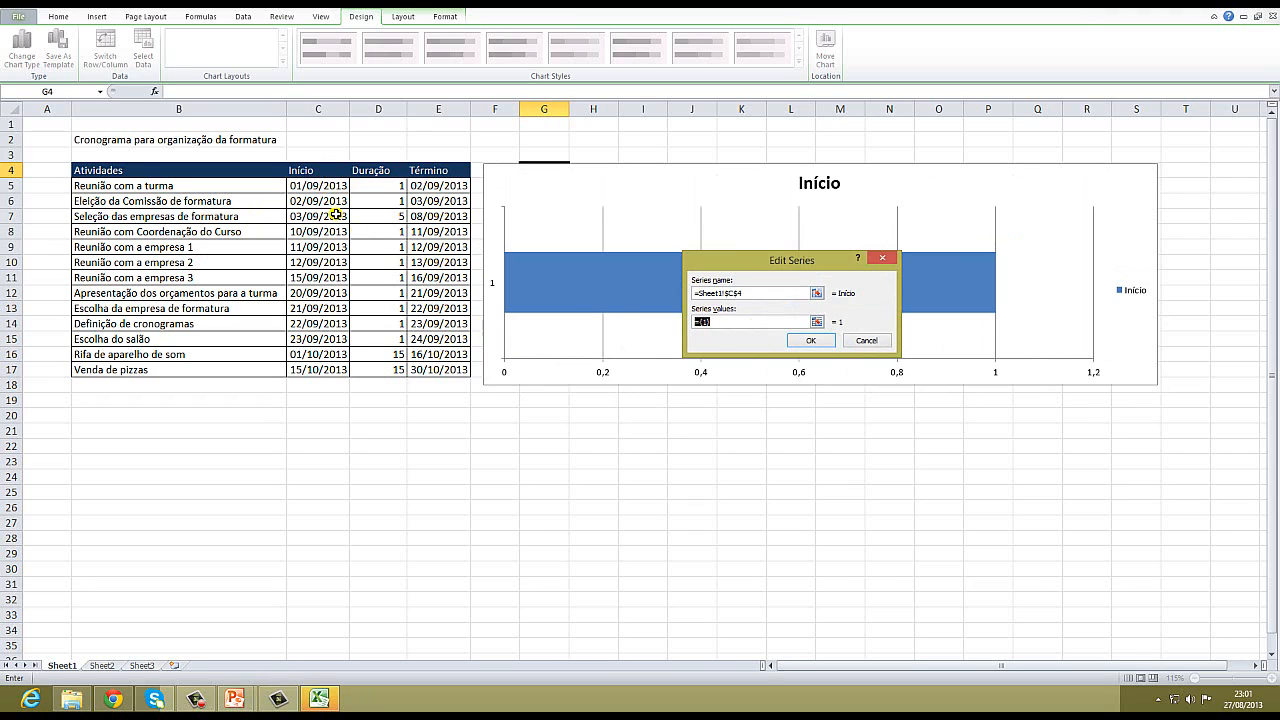
{"action": "left_click_drag", "start_coordinate": [315, 186], "coordinate": [324, 370]}
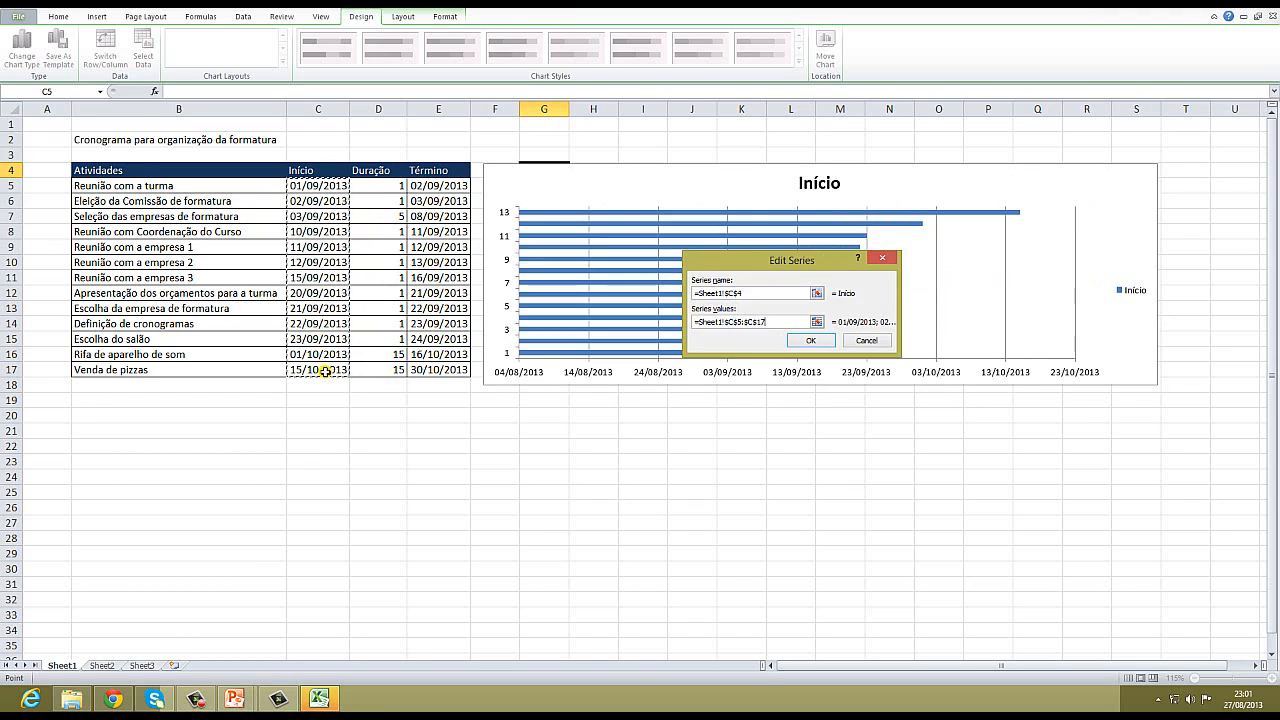
{"action": "left_click", "coordinate": [815, 341]}
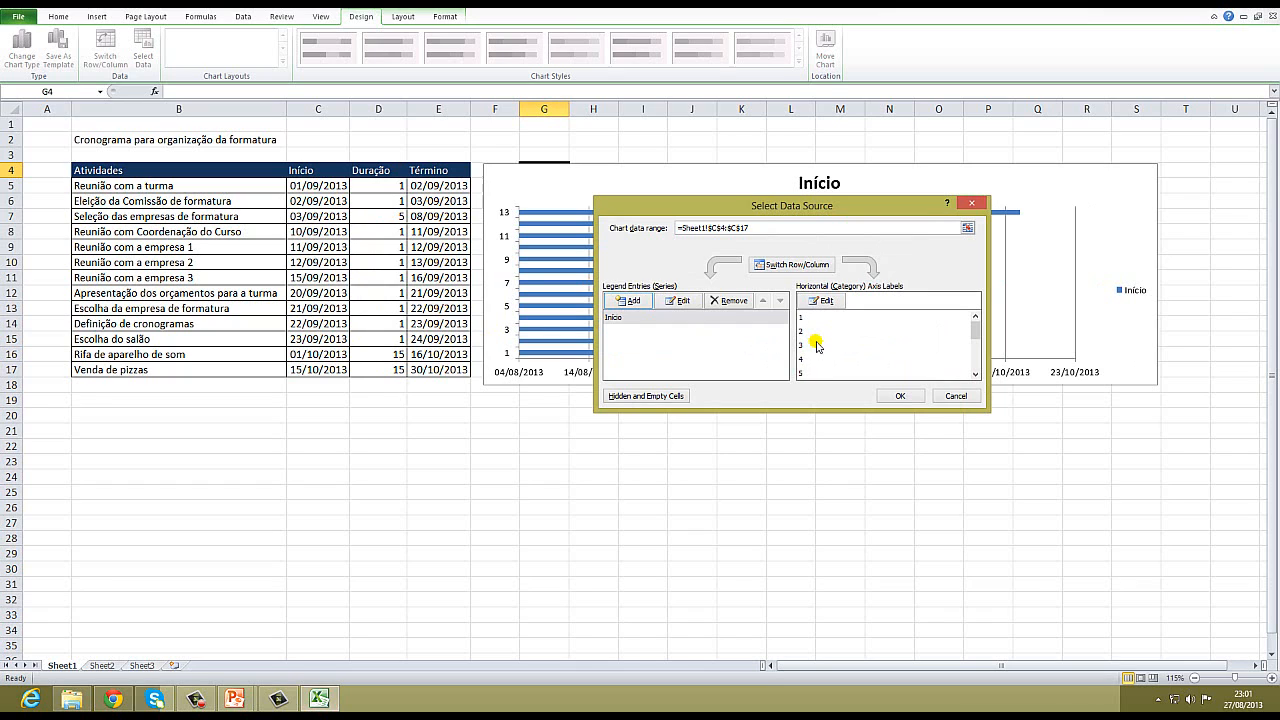
- Add a second data series named from the Duração header in D4, with D5:D17 as values
{"action": "left_click", "coordinate": [627, 301]}
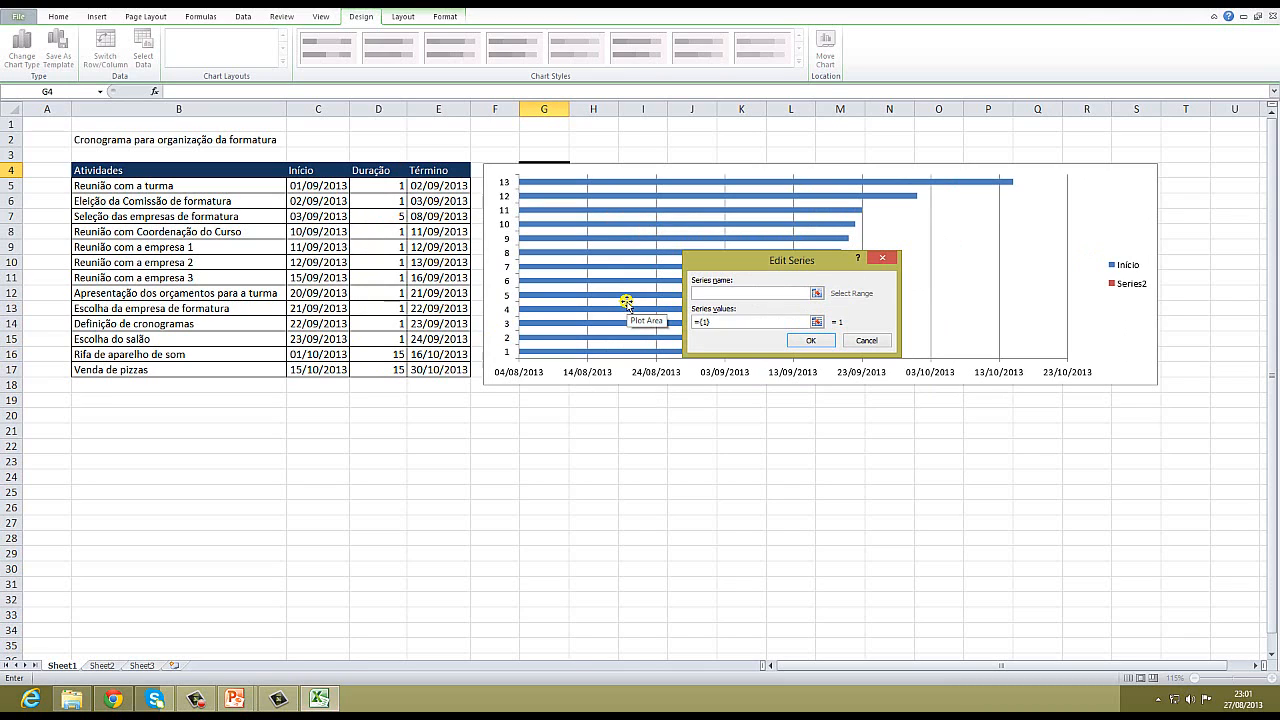
{"action": "left_click", "coordinate": [721, 292]}
{"action": "left_click", "coordinate": [377, 170]}
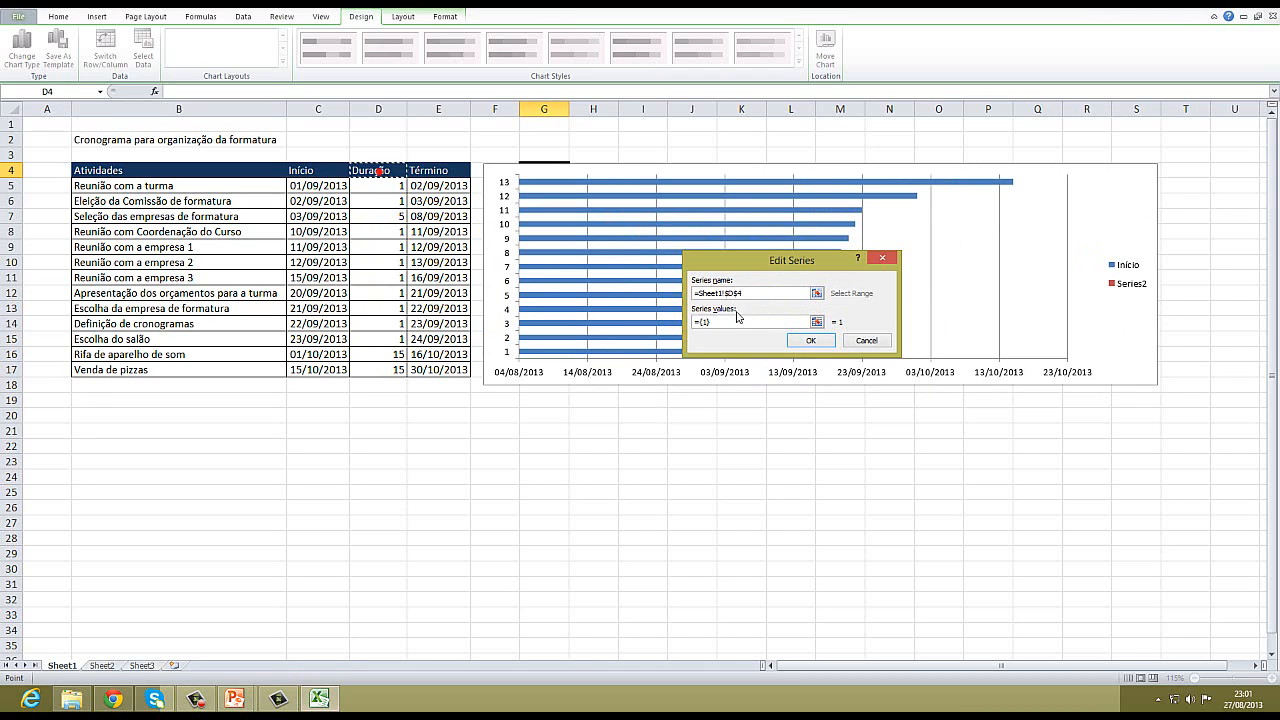
{"action": "left_click", "coordinate": [705, 321]}
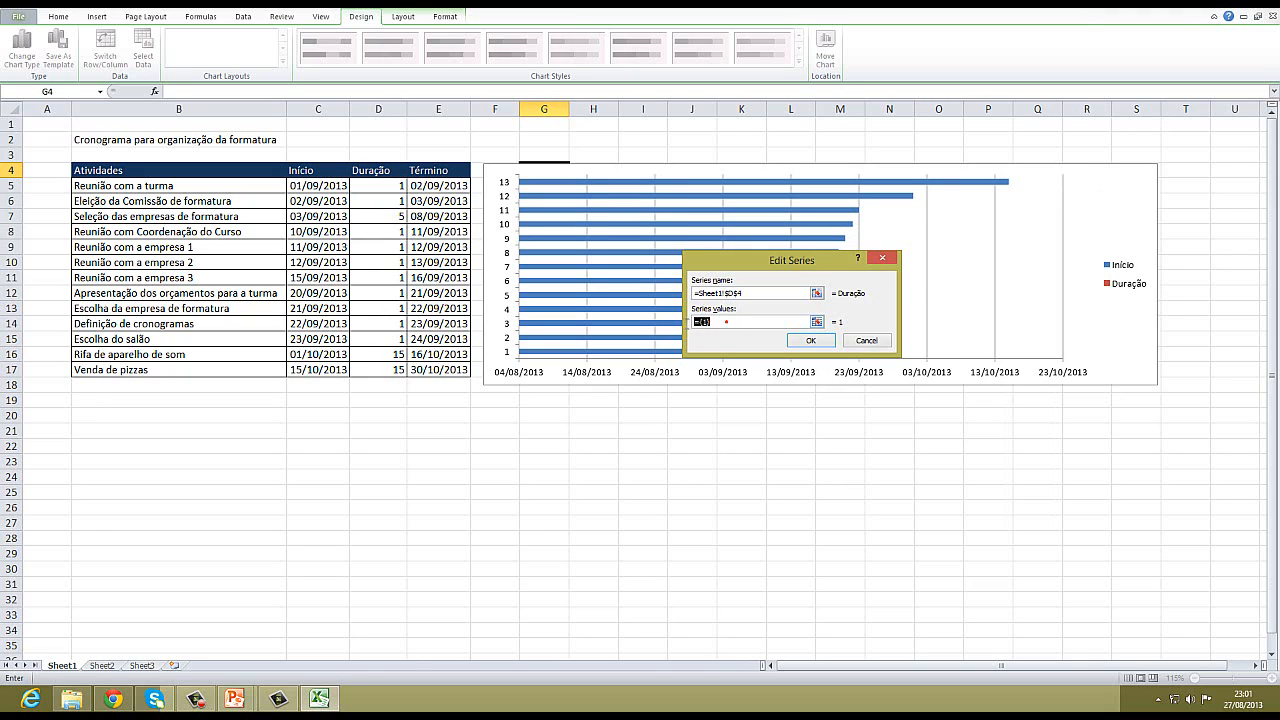
{"action": "left_click", "coordinate": [381, 186]}
{"action": "left_click_drag", "start_coordinate": [381, 186], "coordinate": [386, 369]}
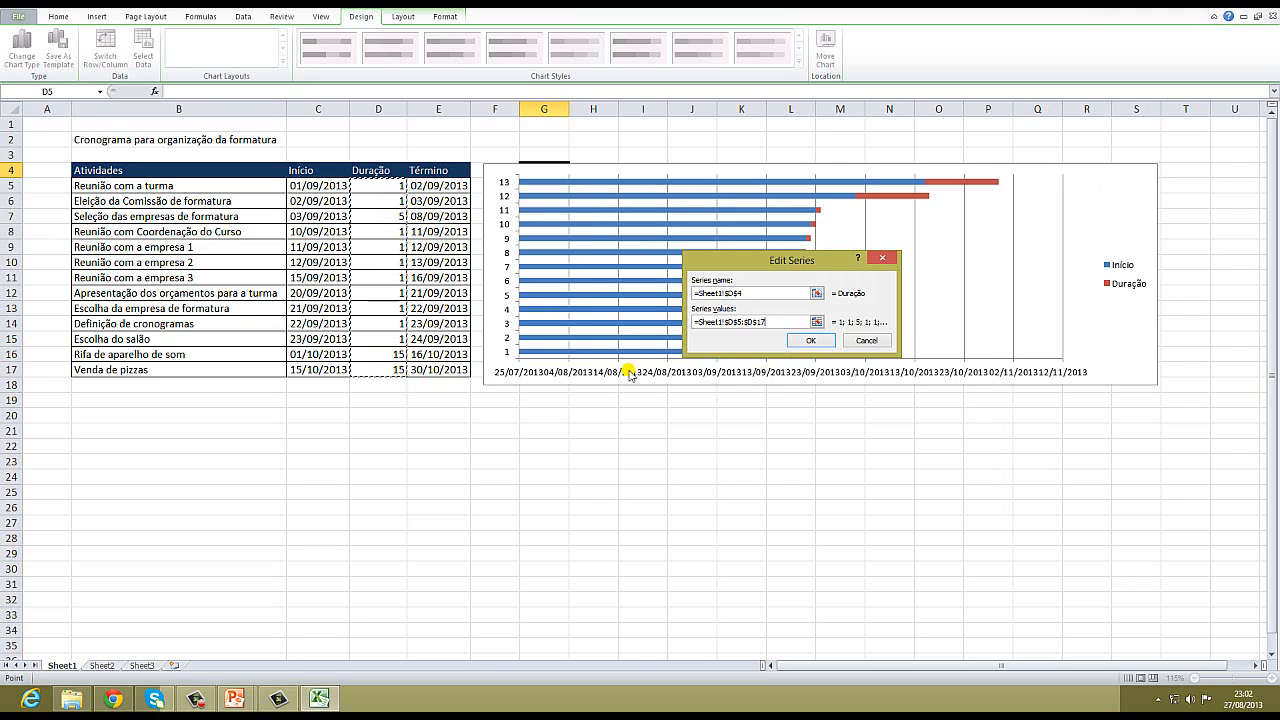
{"action": "left_click", "coordinate": [815, 341]}
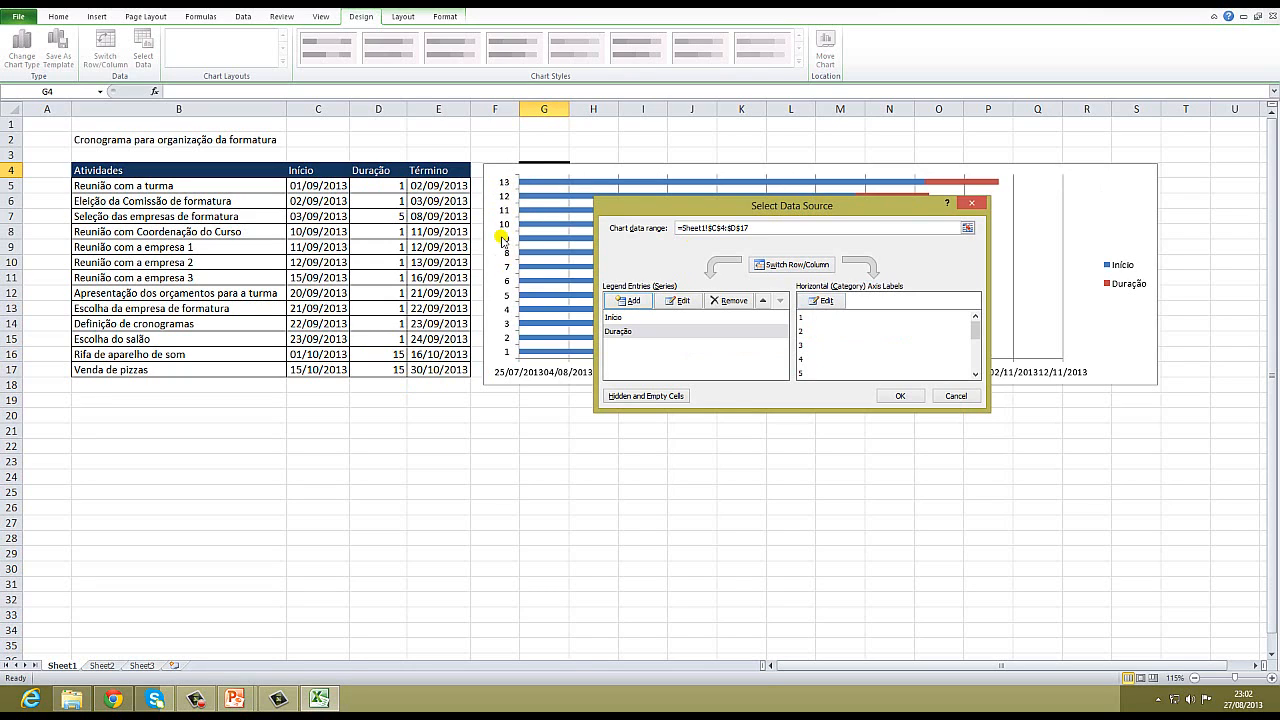
- Set the chart's category axis labels to the activity names in B5:B17 and accept the data source
{"action": "left_click", "coordinate": [824, 300]}
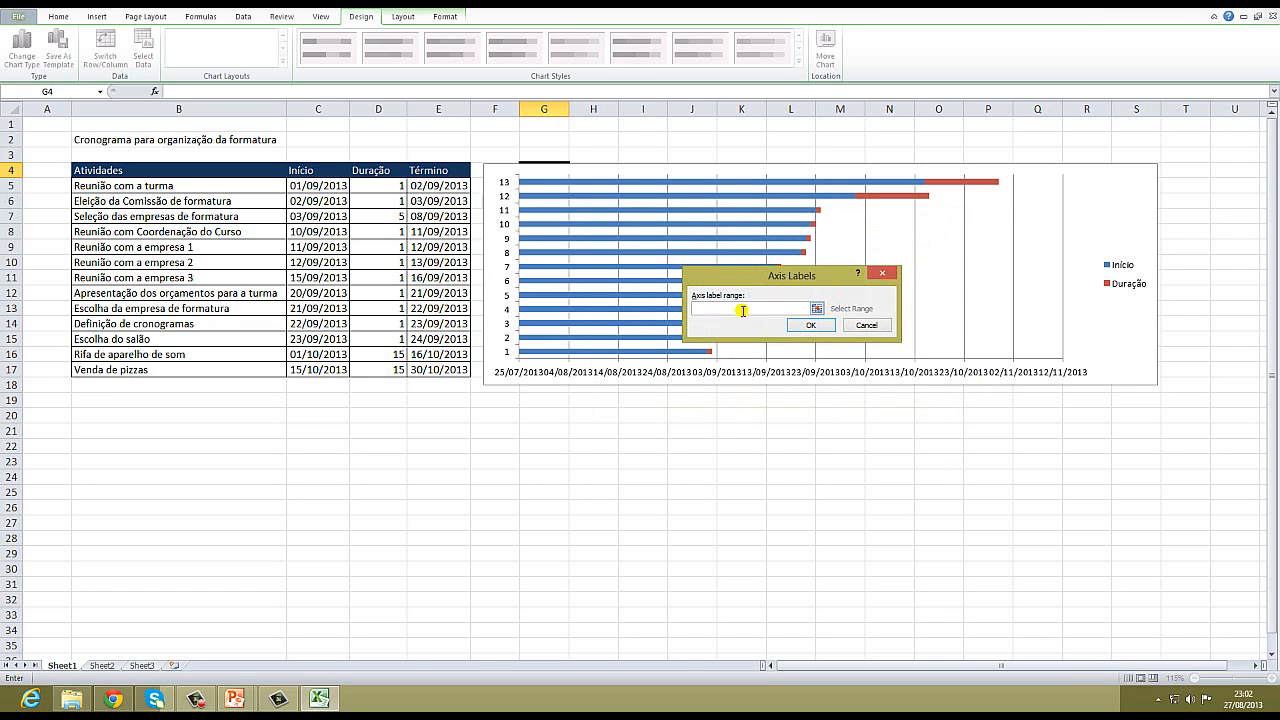
{"action": "left_click", "coordinate": [134, 186]}
{"action": "left_click_drag", "start_coordinate": [137, 201], "coordinate": [150, 370]}
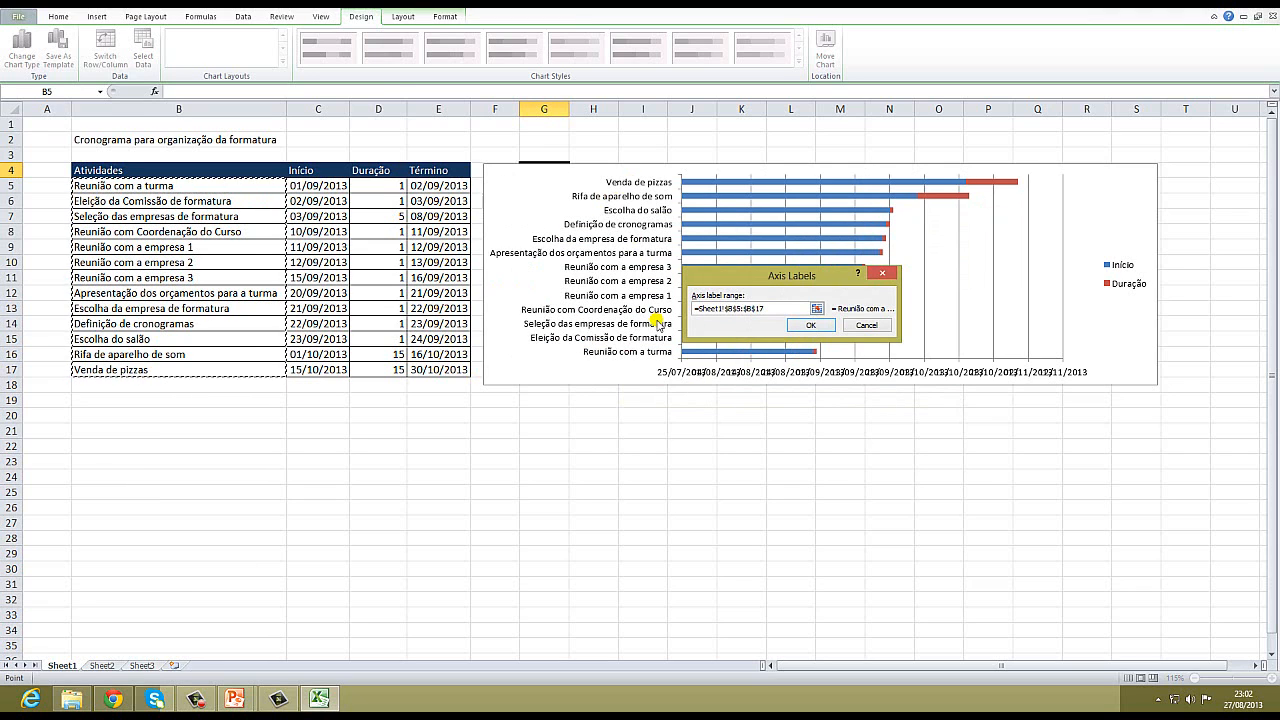
{"action": "left_click", "coordinate": [812, 325]}
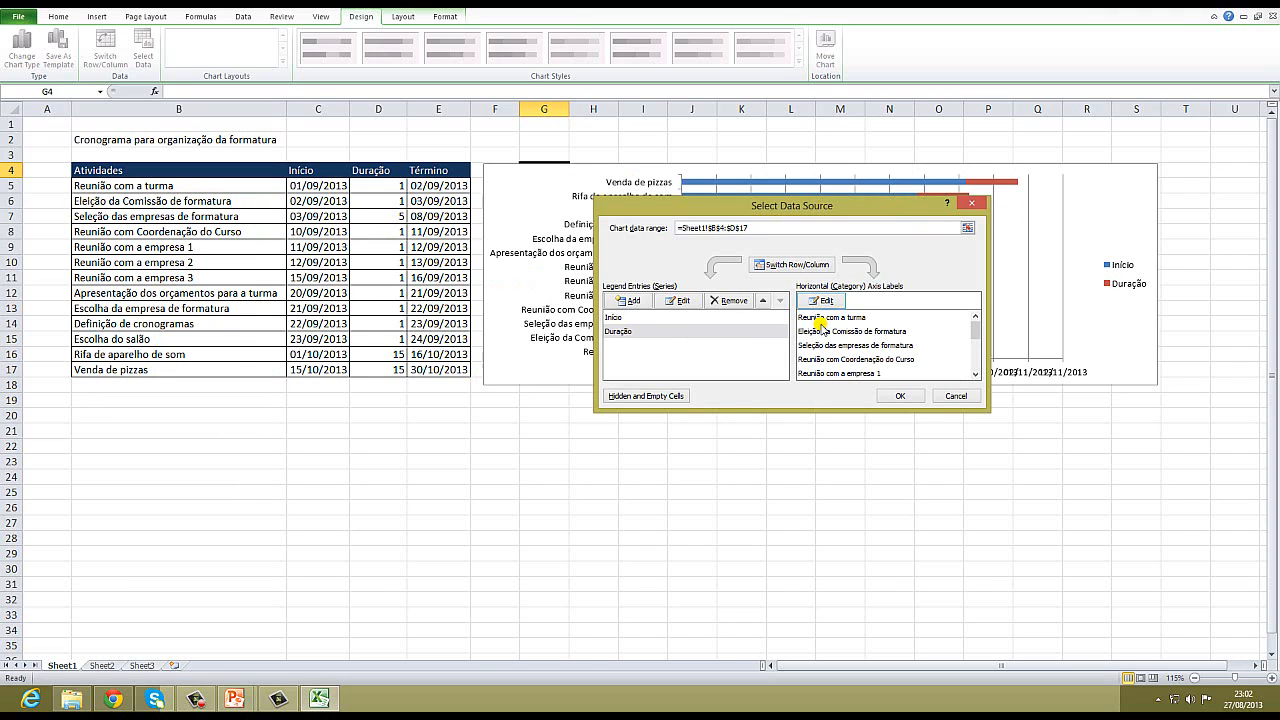
{"action": "left_click", "coordinate": [906, 397]}
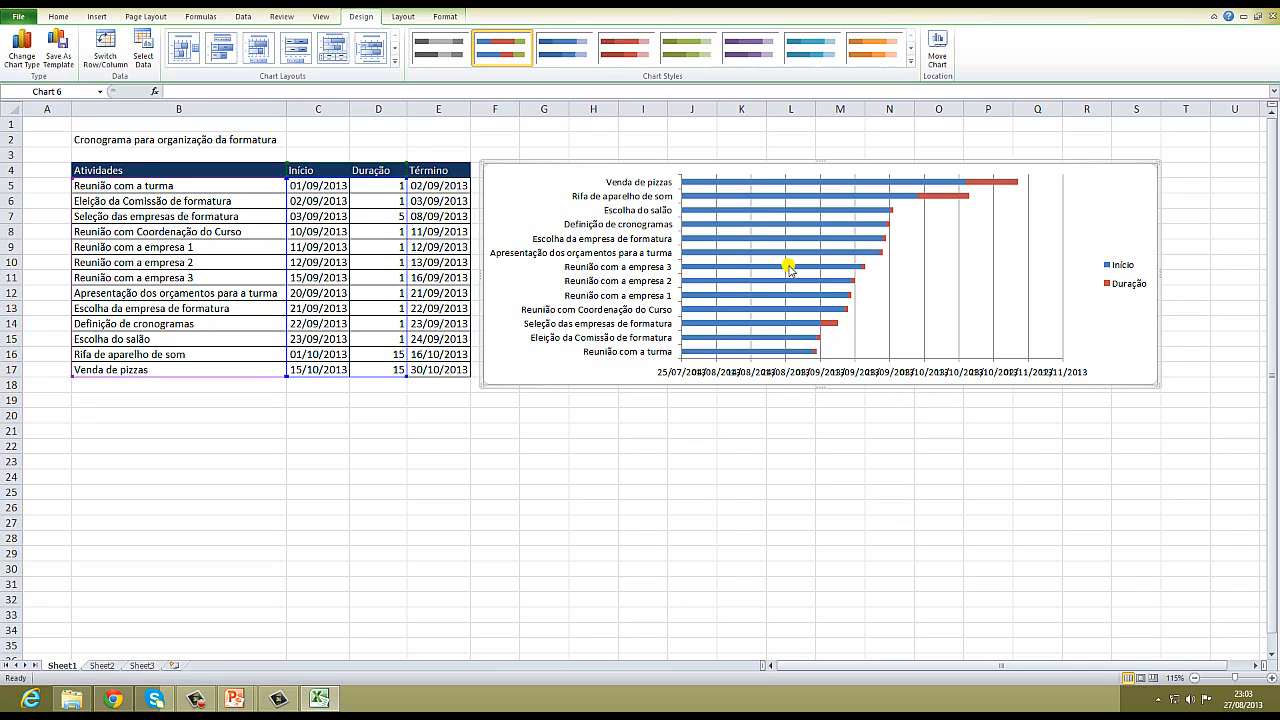
- Format the Início series bars with no fill
{"action": "mouse_move", "coordinate": [752, 181]}
{"action": "mouse_move", "coordinate": [799, 184]}
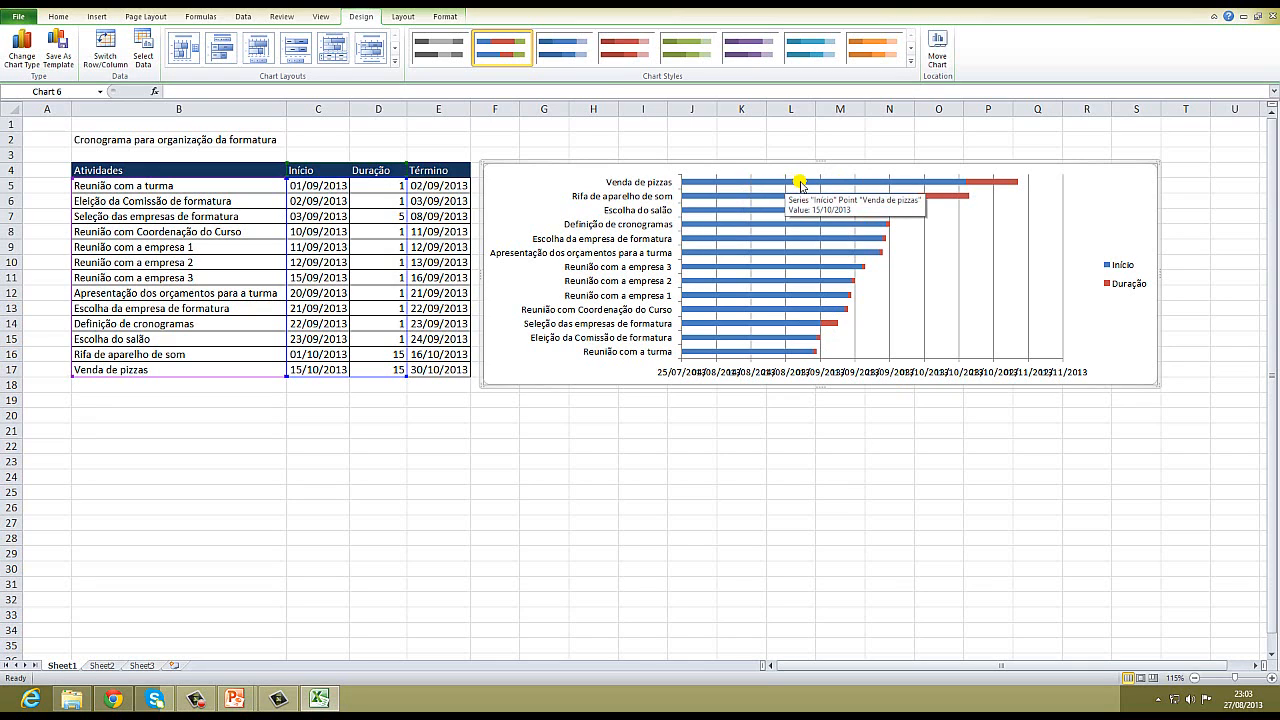
{"action": "left_click", "coordinate": [801, 184]}
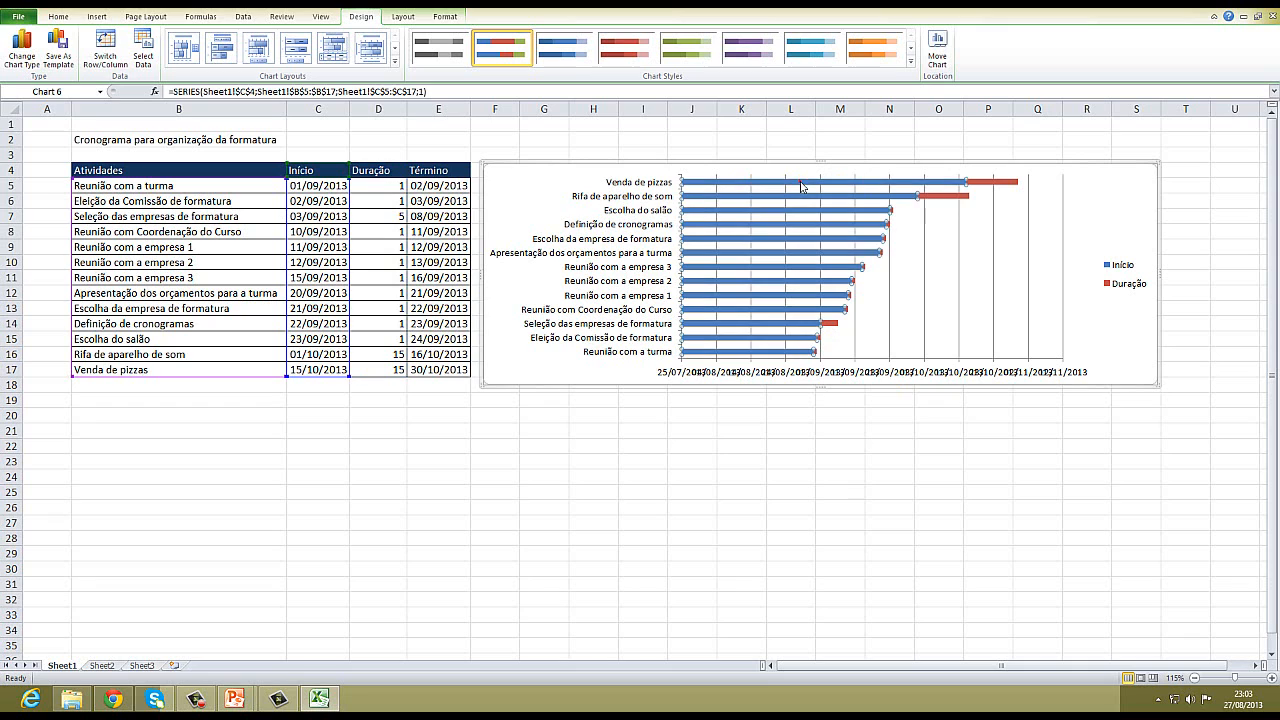
{"action": "right_click", "coordinate": [801, 185]}
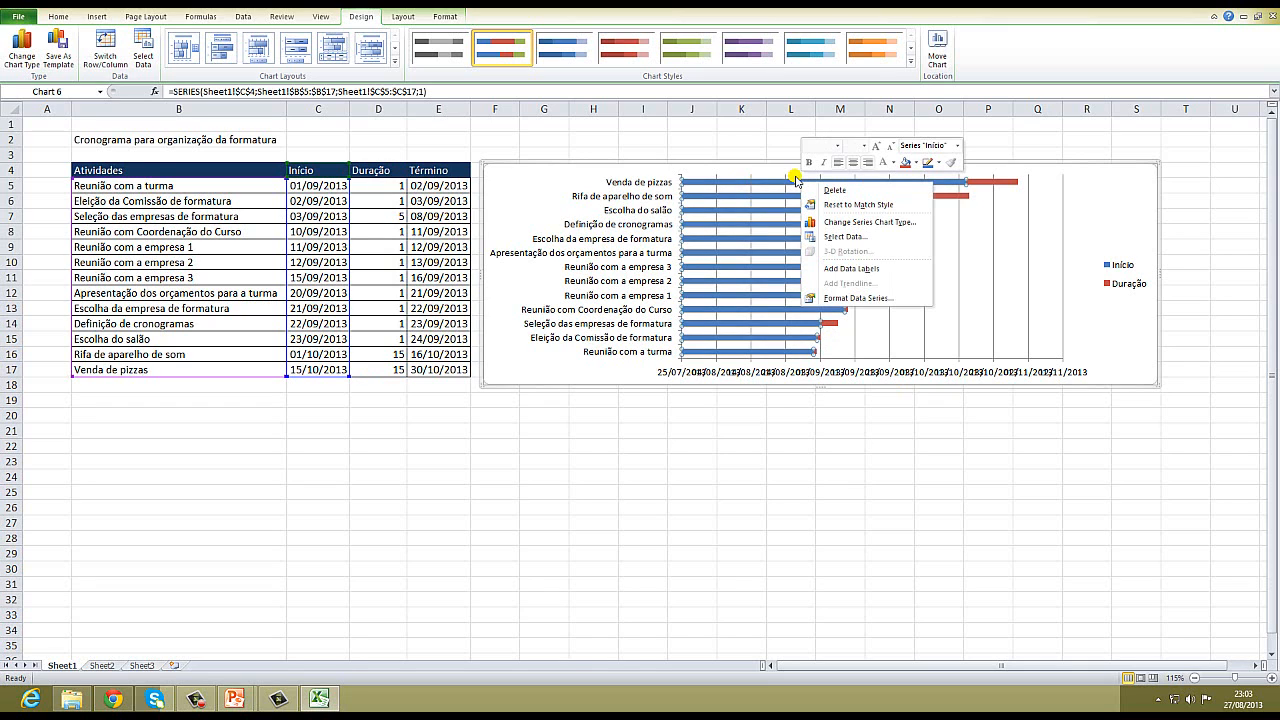
{"action": "left_click", "coordinate": [865, 301]}
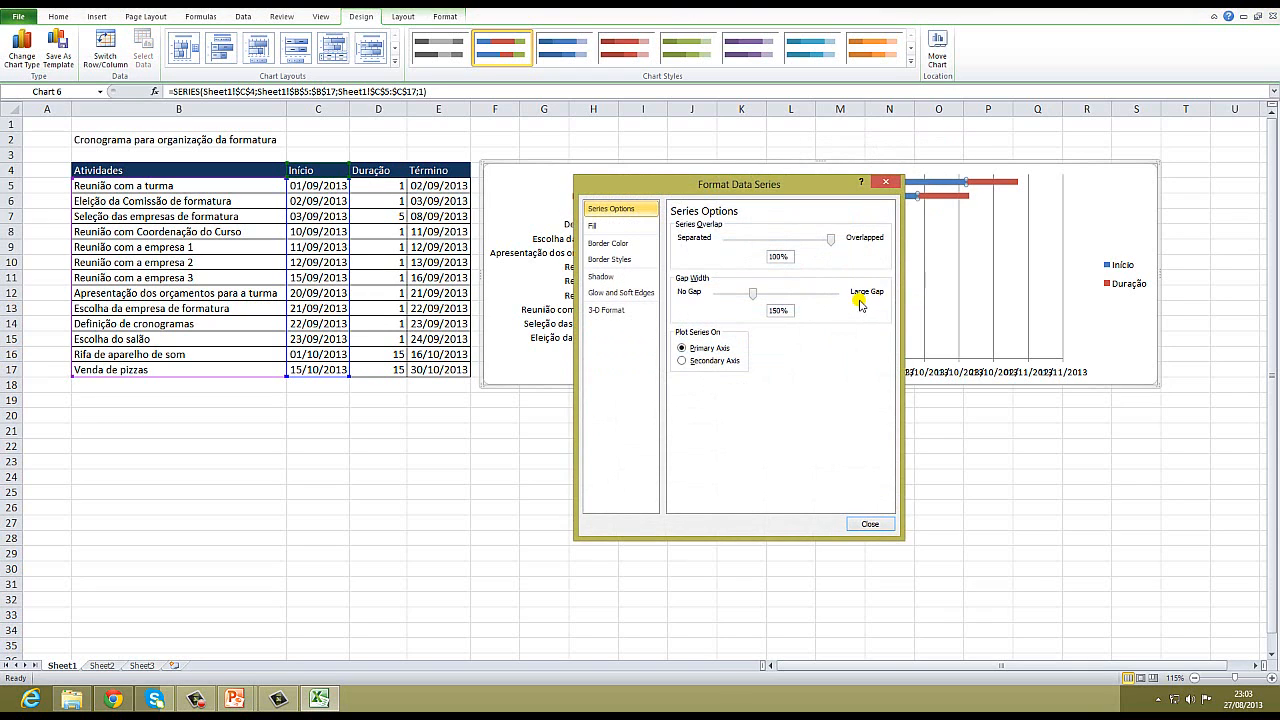
{"action": "left_click", "coordinate": [612, 228]}
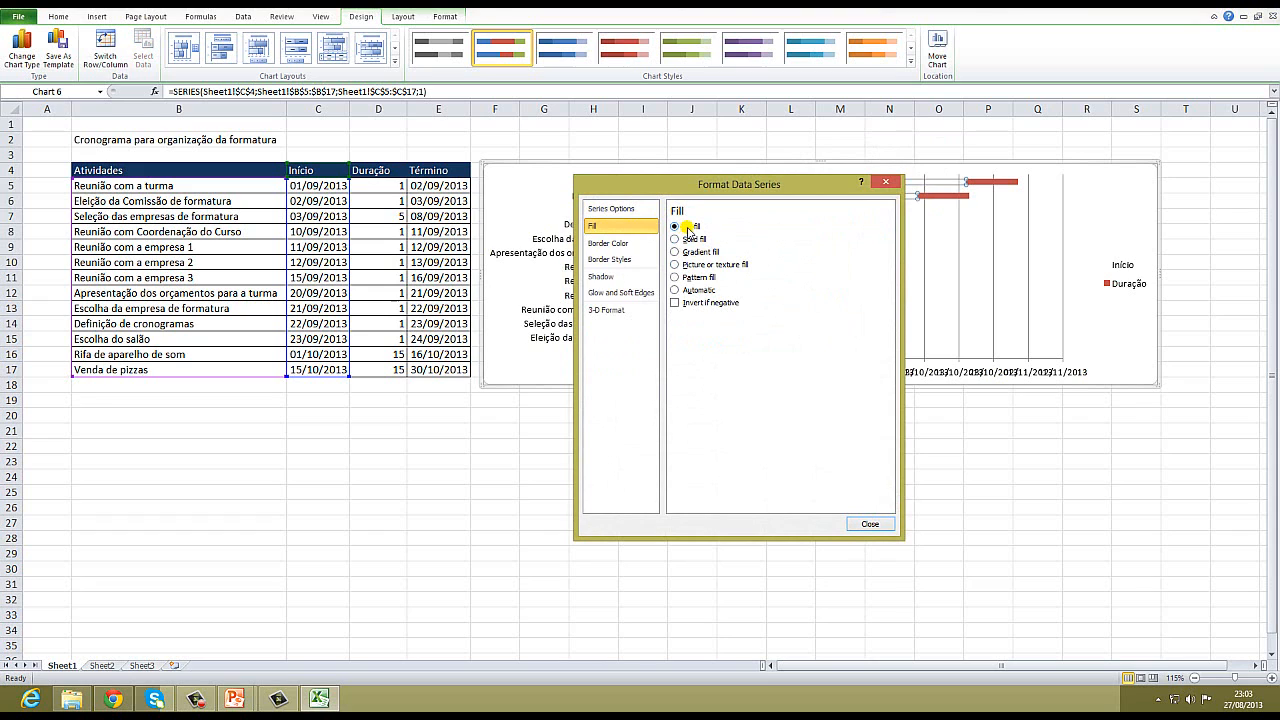
{"action": "left_click", "coordinate": [884, 522]}
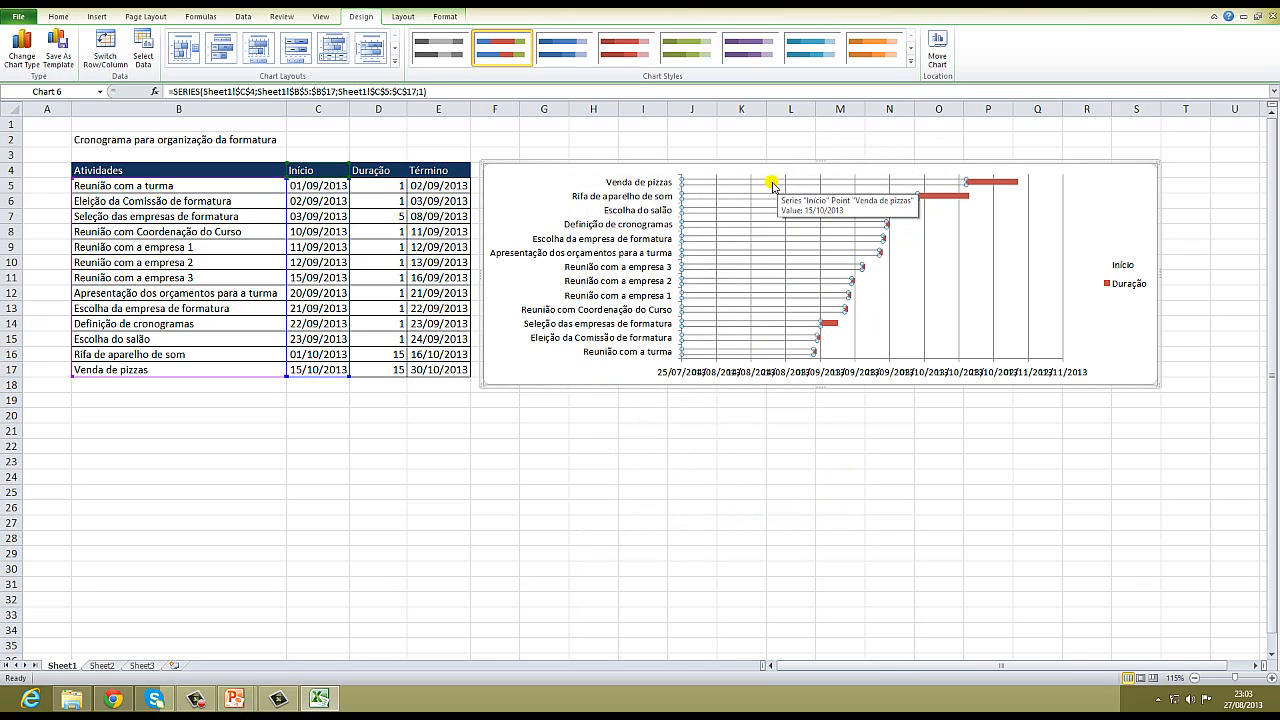
- Delete the chart legend and arrange the activity axis categories in reverse order
{"action": "left_click", "coordinate": [1127, 288]}
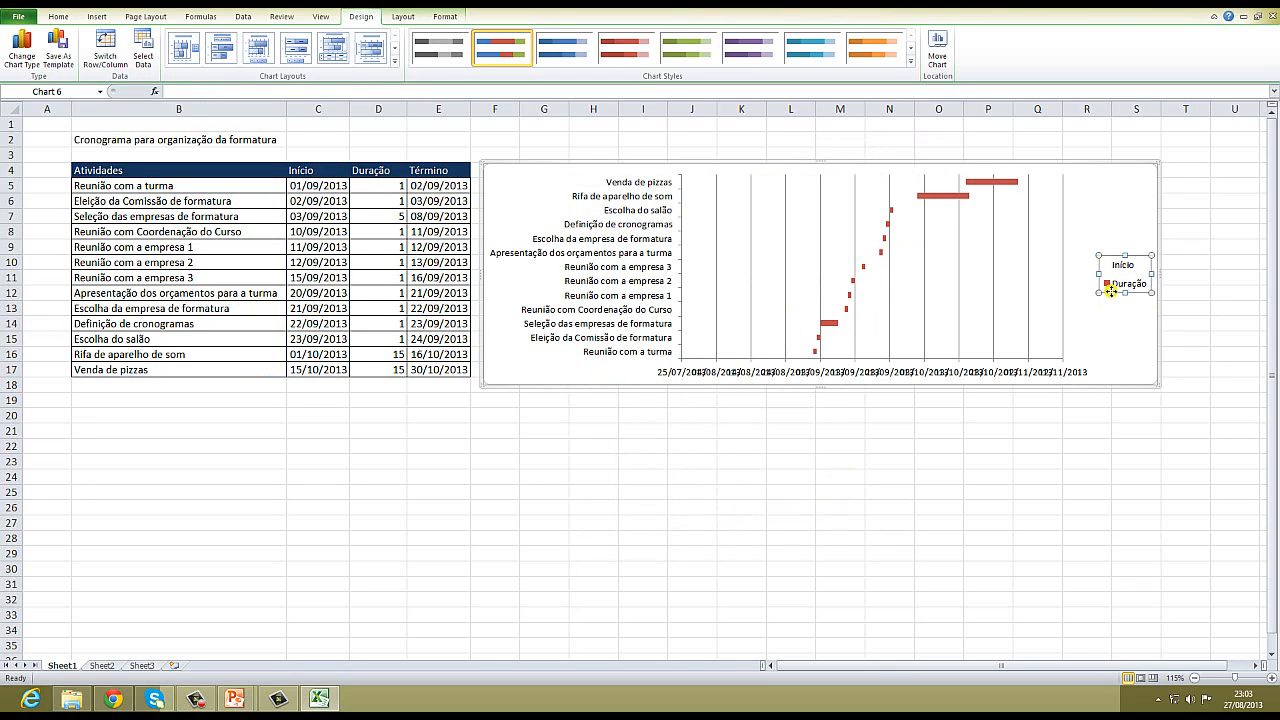
{"action": "key", "text": "Delete"}
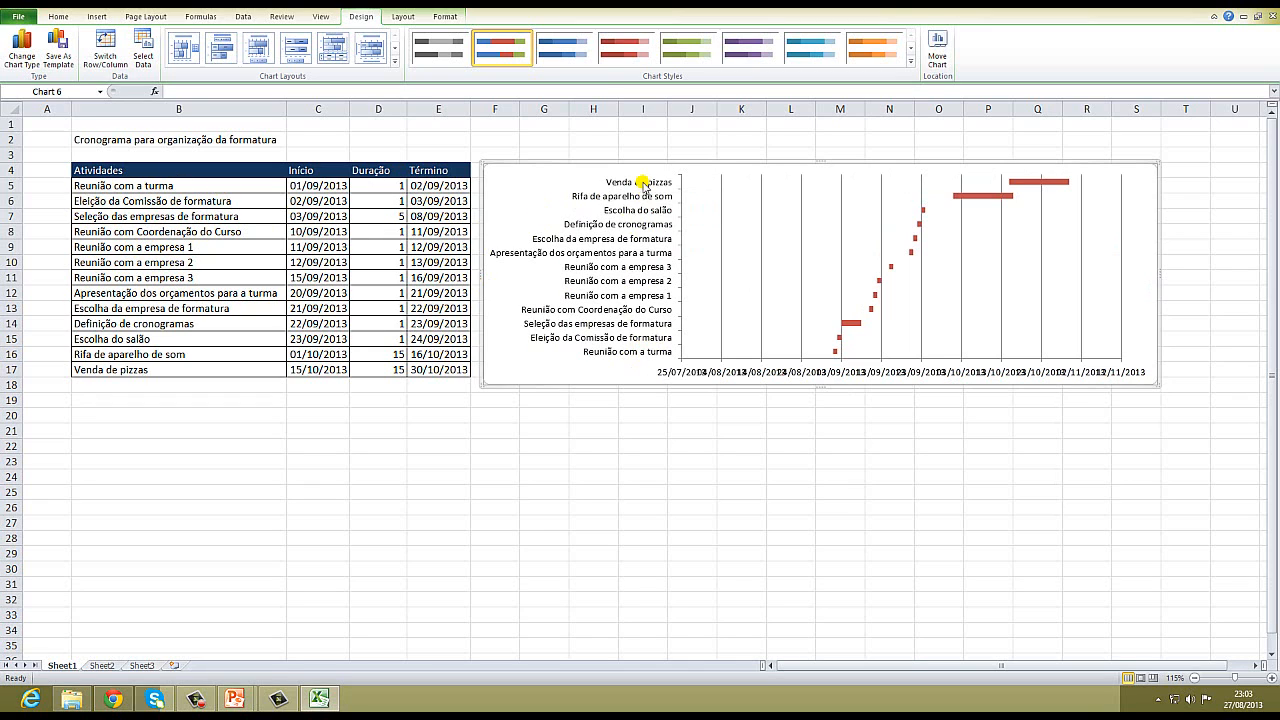
{"action": "left_click", "coordinate": [636, 186]}
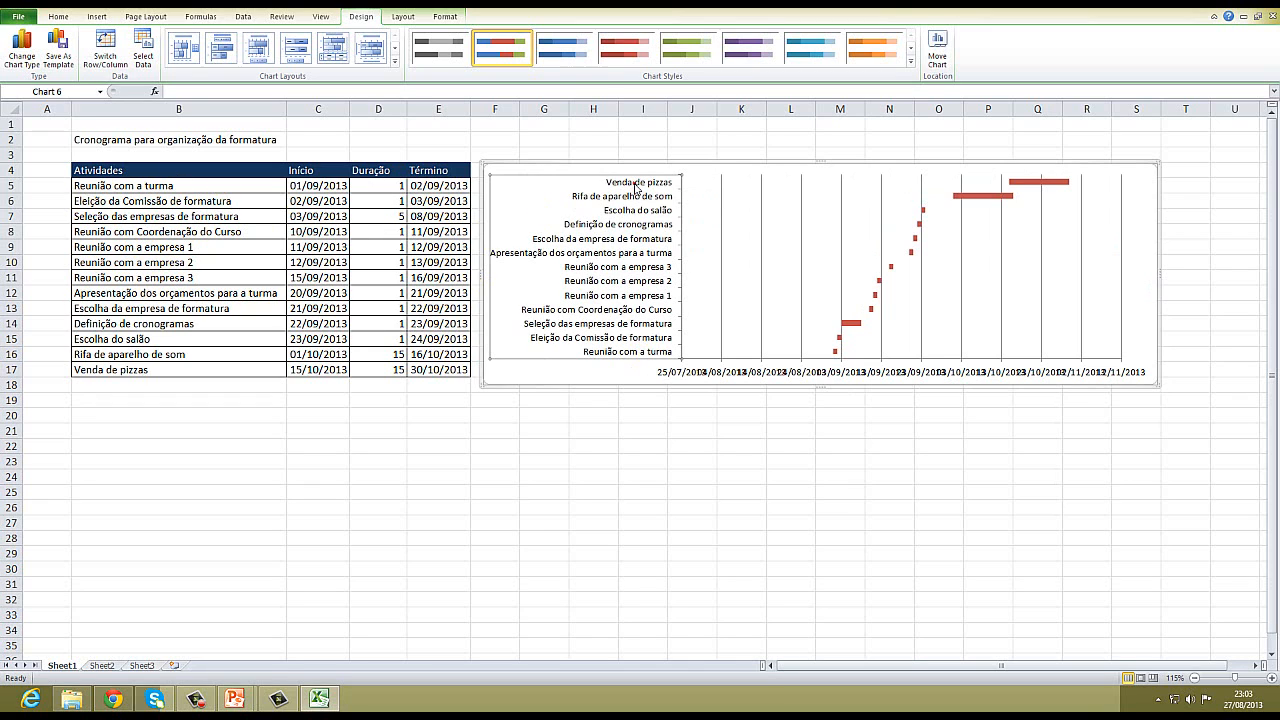
{"action": "right_click", "coordinate": [635, 186]}
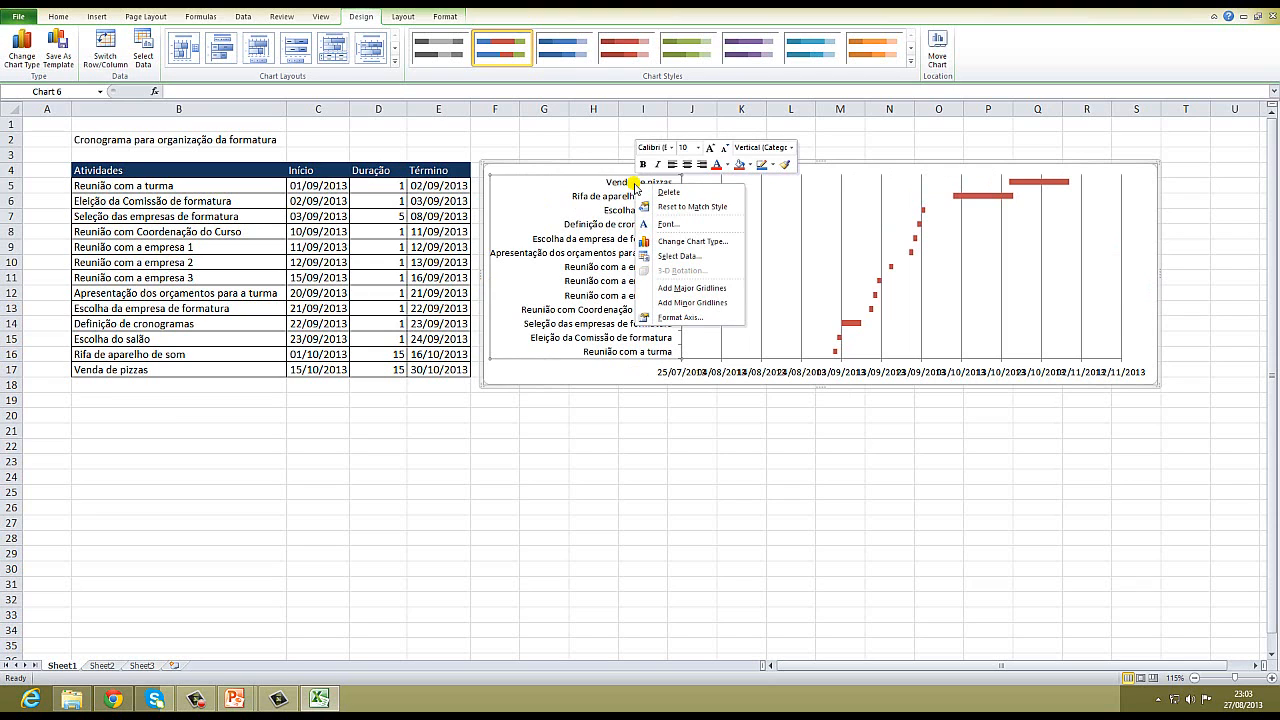
{"action": "left_click", "coordinate": [698, 318]}
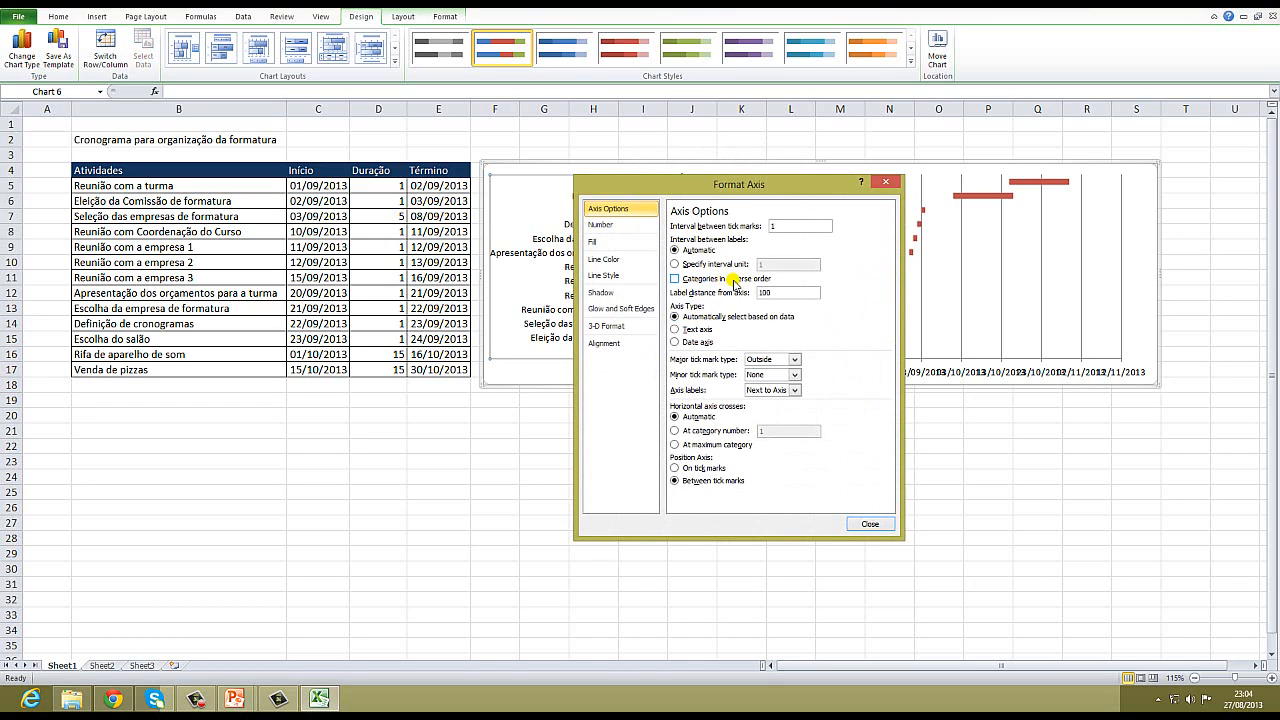
{"action": "left_click", "coordinate": [737, 282]}
{"action": "left_click", "coordinate": [680, 281]}
{"action": "left_click", "coordinate": [676, 280]}
{"action": "left_click", "coordinate": [869, 525]}
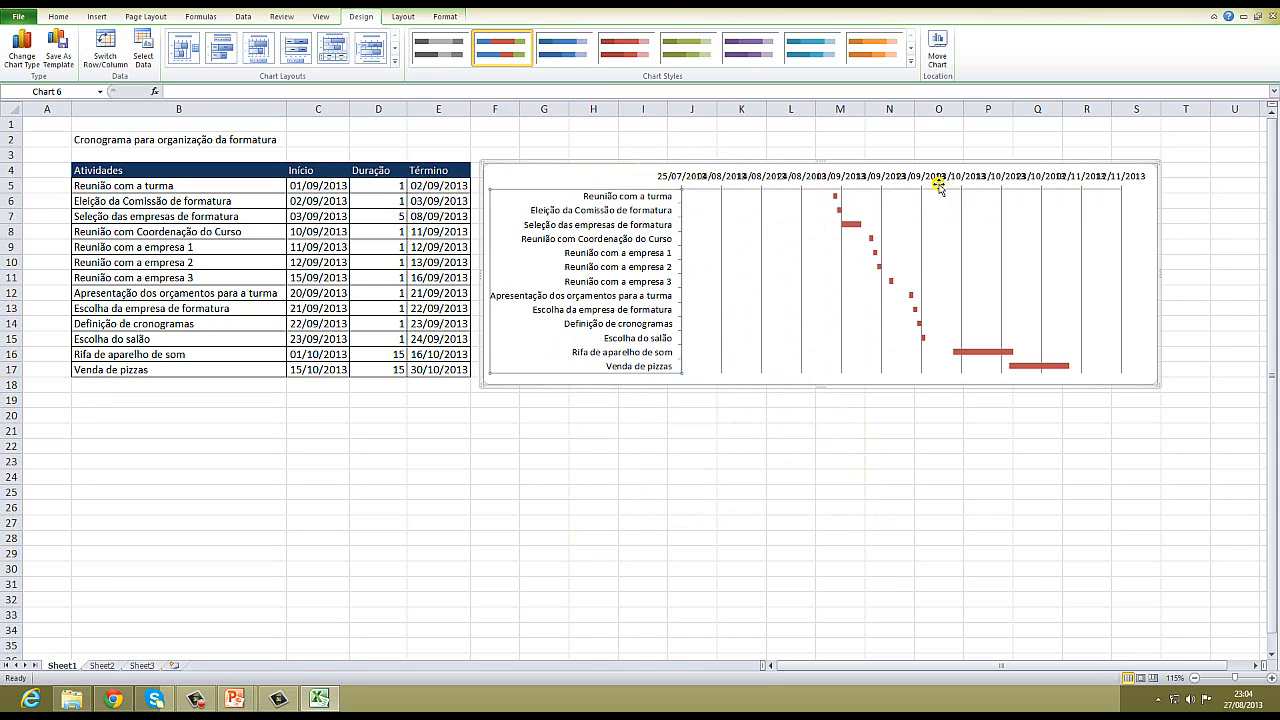
- Format the chart's date axis labels with the short day/month date type 14/3
{"action": "left_click", "coordinate": [743, 178]}
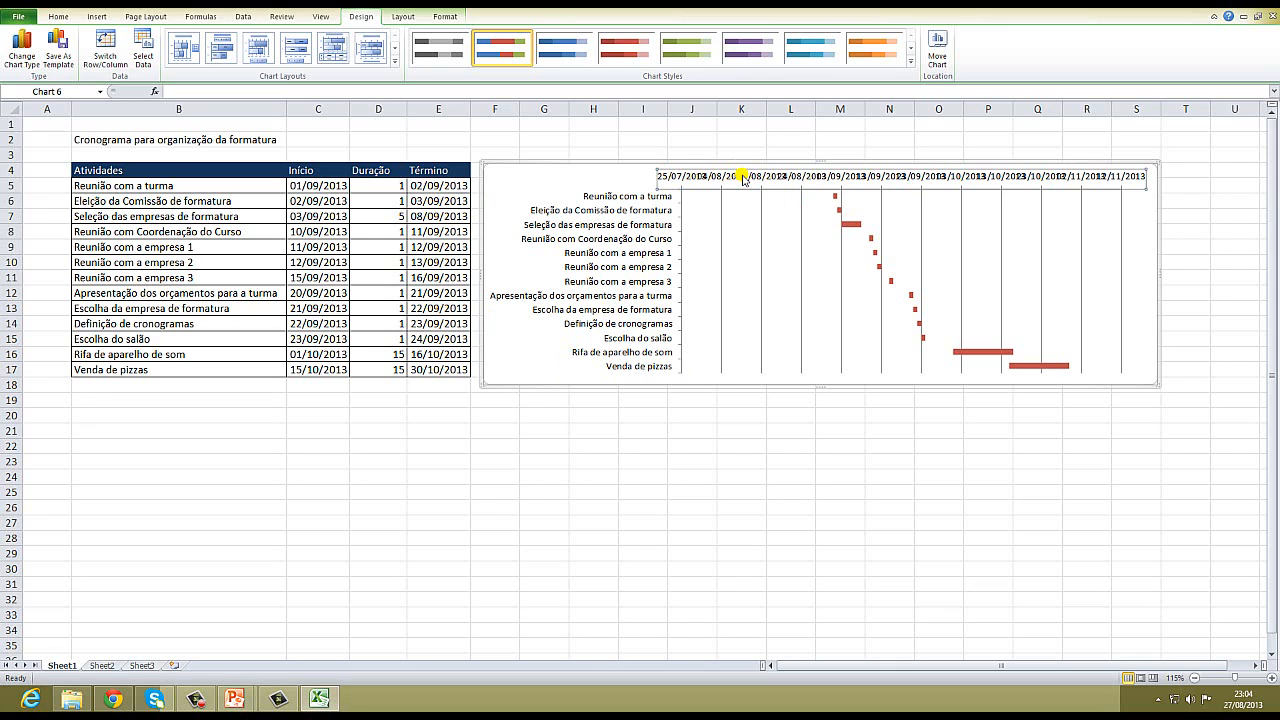
{"action": "right_click", "coordinate": [743, 178]}
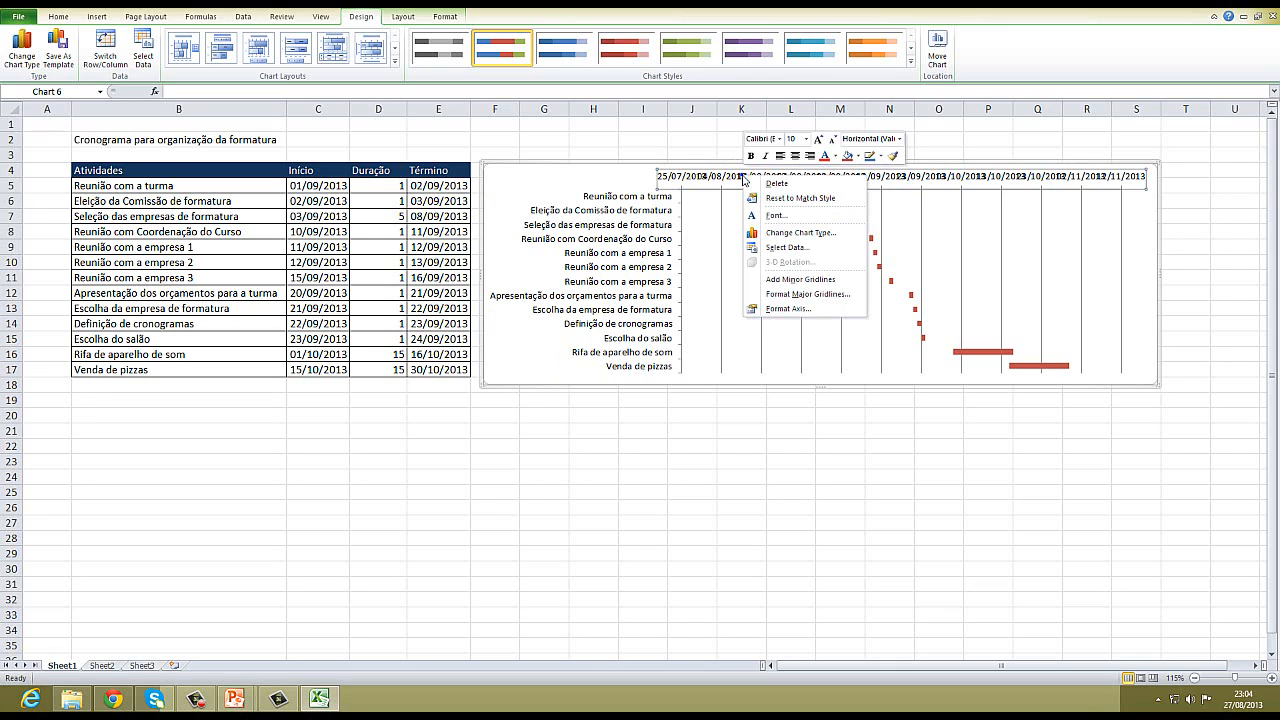
{"action": "left_click", "coordinate": [810, 309]}
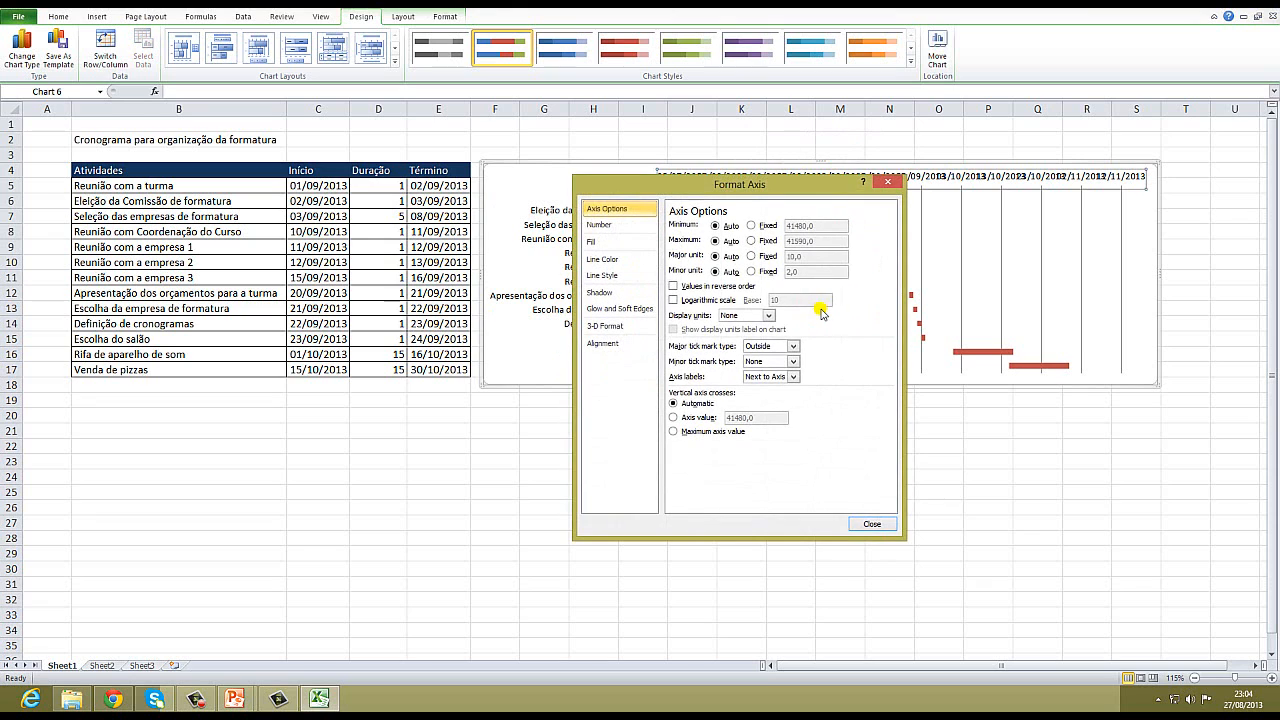
{"action": "left_click", "coordinate": [606, 228]}
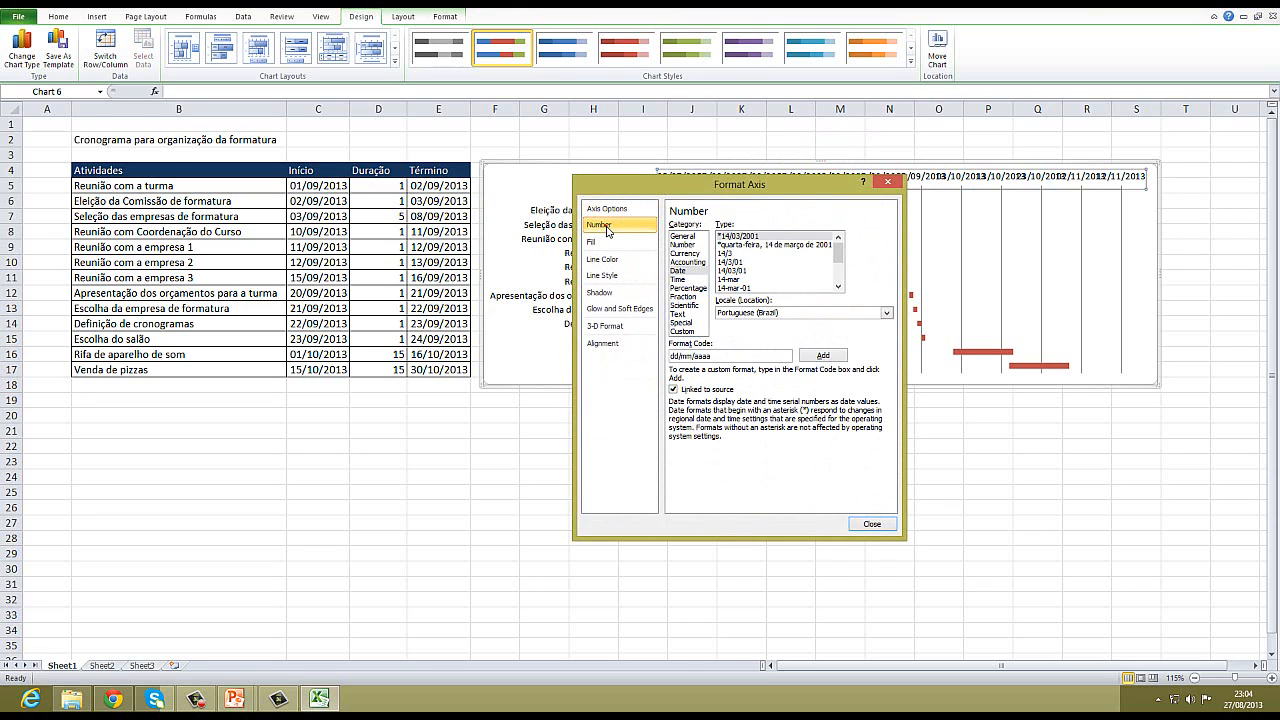
{"action": "left_click", "coordinate": [731, 254]}
{"action": "left_click", "coordinate": [872, 524]}
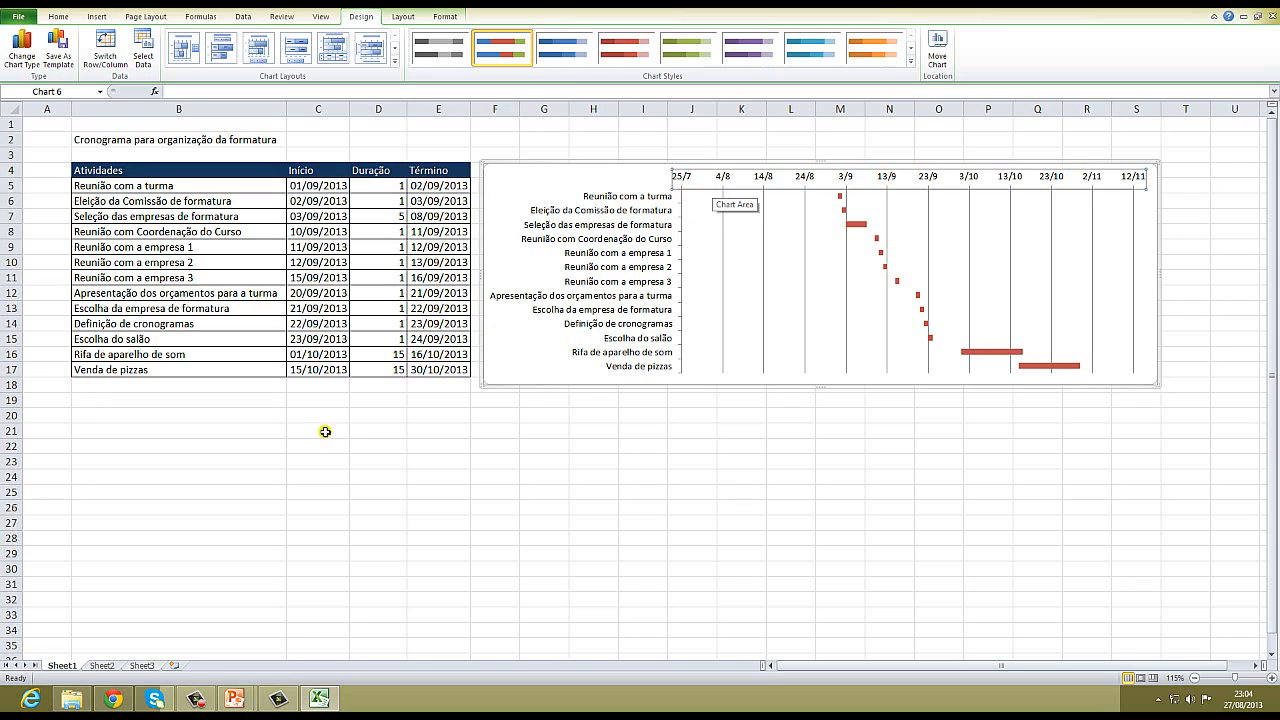
- Enter the schedule's first start date, 01/09/2013, in cell C19 below the table
{"action": "left_click", "coordinate": [317, 402]}
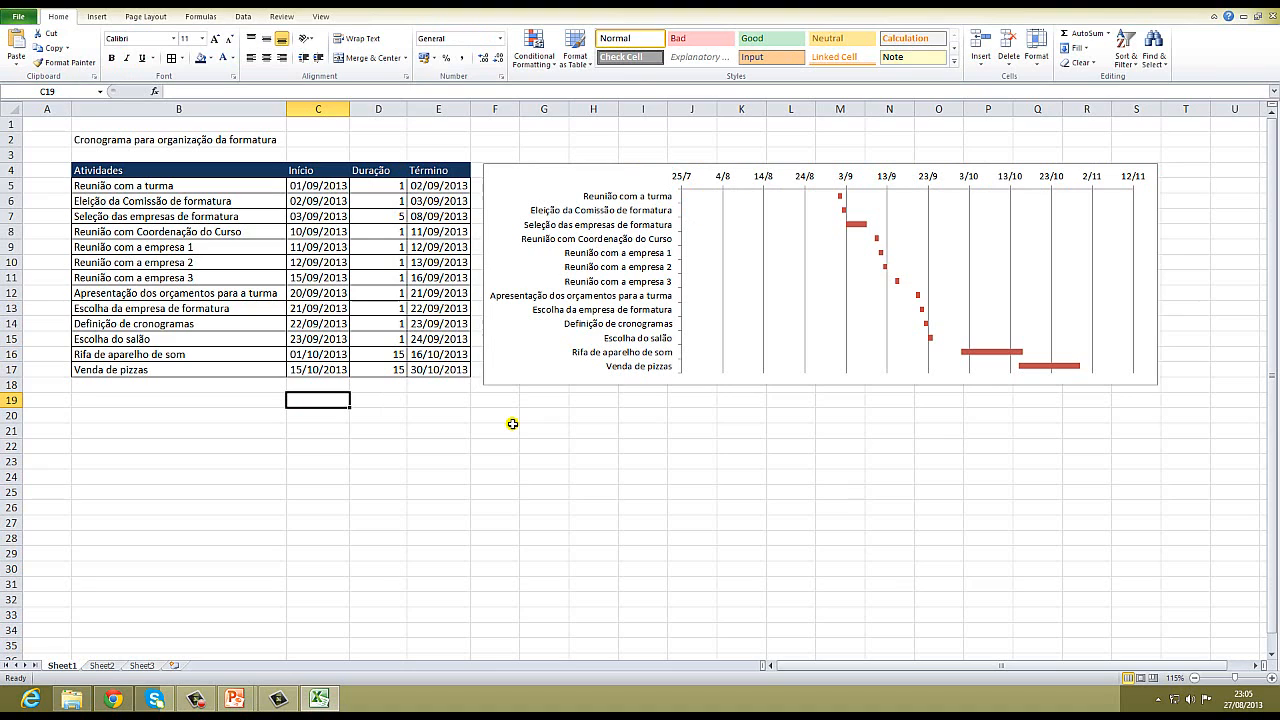
{"action": "type", "text": "01/0"}
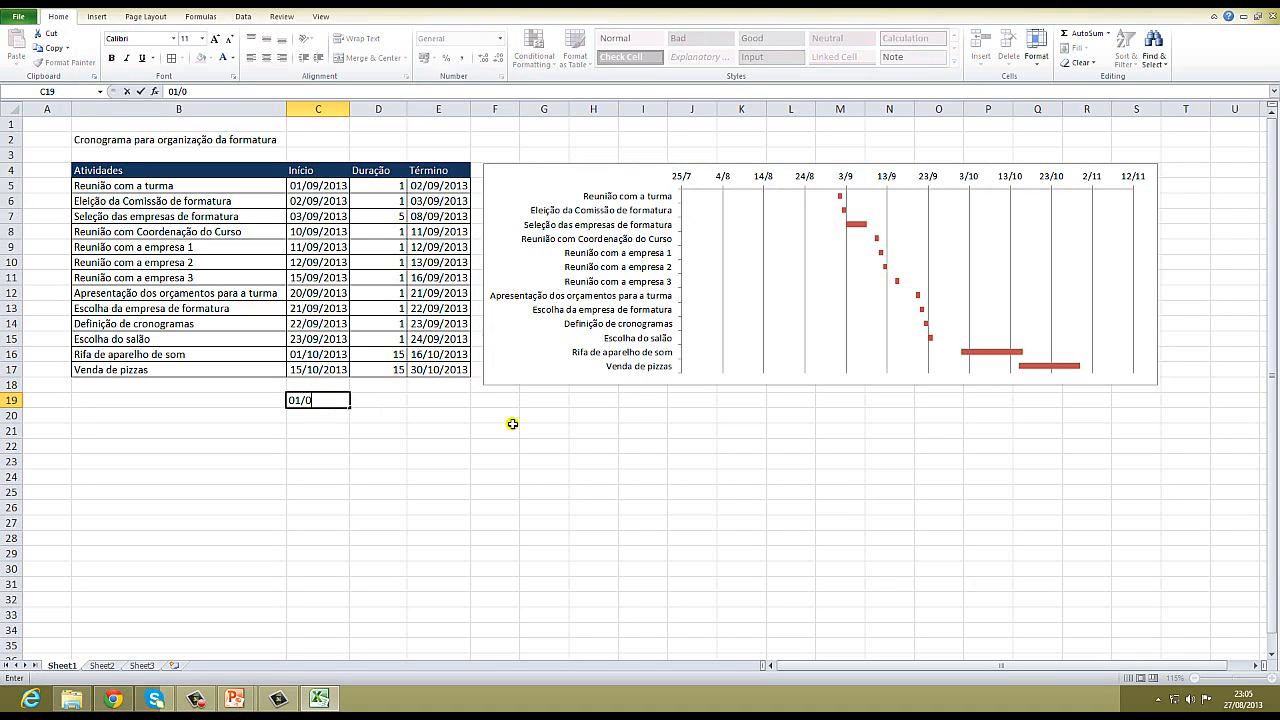
{"action": "type", "text": "9/2013"}
{"action": "key", "text": "Return"}
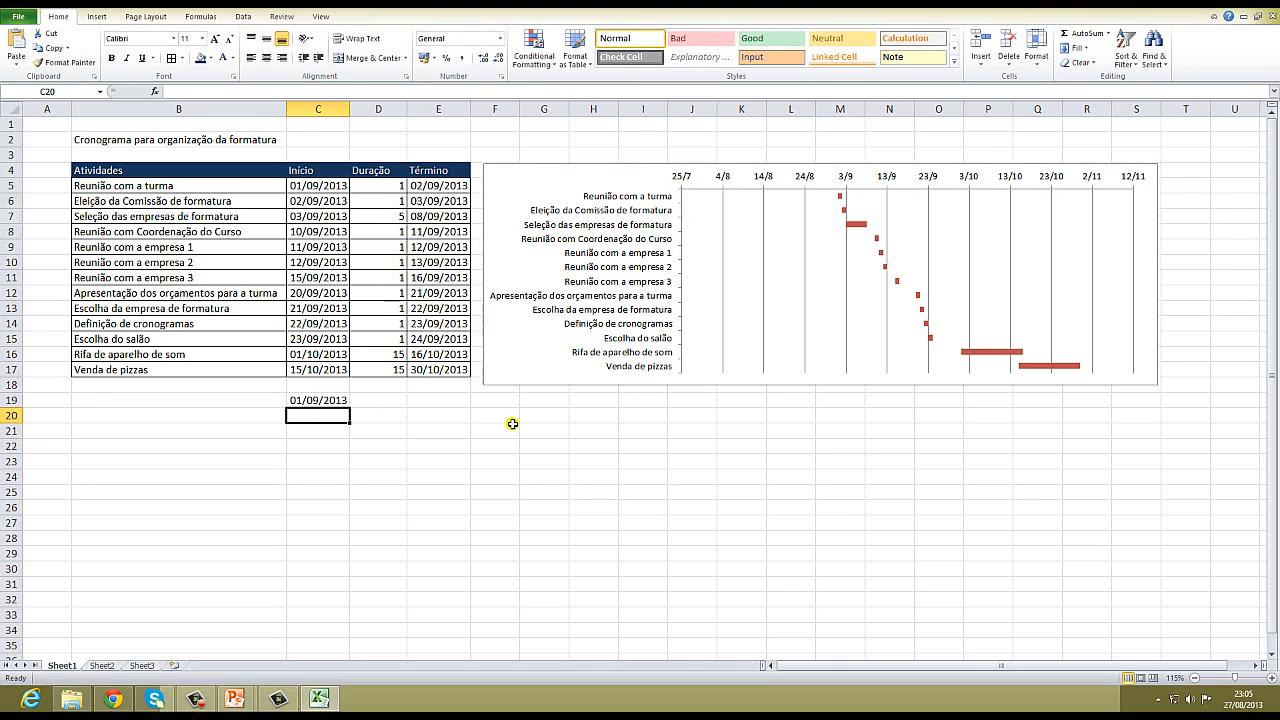
- Enter the schedule's last end date, 30/10/2013, in cell C20
{"action": "key", "text": "Up"}
{"action": "key", "text": "Up"}
{"action": "key", "text": "Up"}
{"action": "key", "text": "Right"}
{"action": "key", "text": "Right"}
{"action": "key", "text": "Down"}
{"action": "key", "text": "Down"}
{"action": "key", "text": "Down"}
{"action": "key", "text": "Left"}
{"action": "key", "text": "Left"}
{"action": "type", "text": "30"}
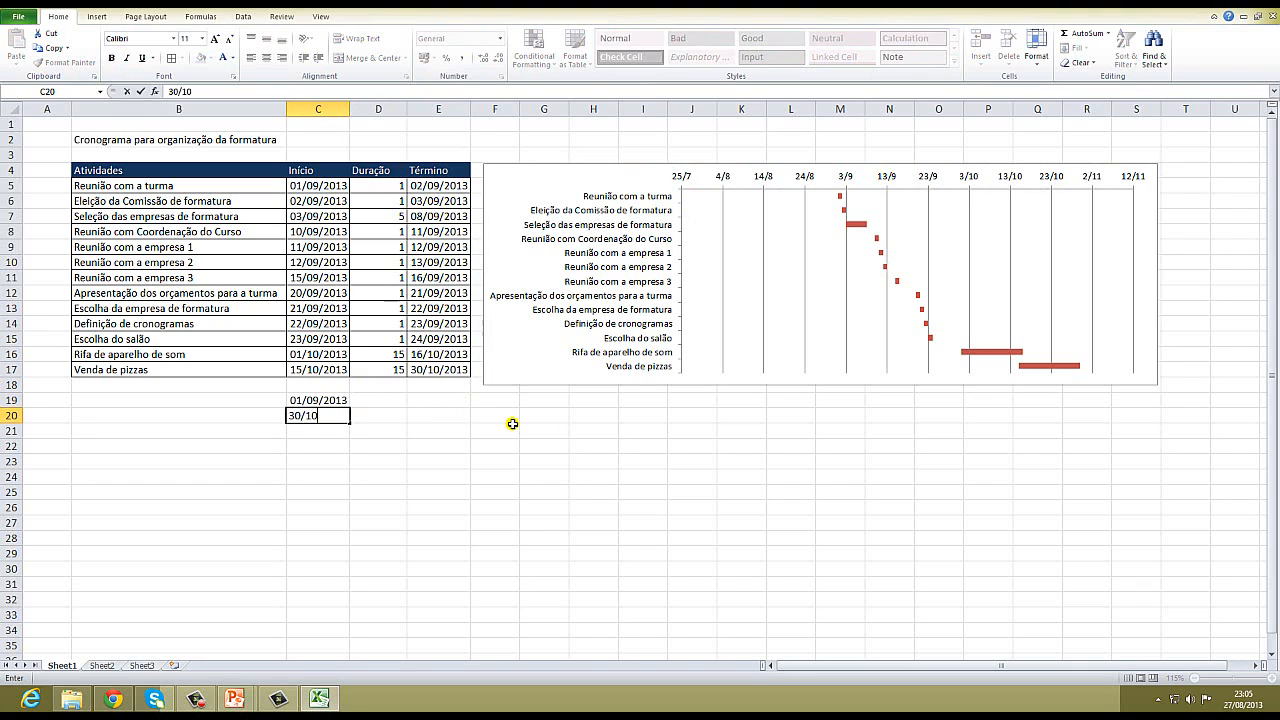
{"action": "key", "text": "Return"}
- Convert the dates in C19:C20 to the Number format and check the serial value in each cell
{"action": "key", "text": "Up"}
{"action": "key", "text": "Up"}
{"action": "key", "text": "shift+Down"}
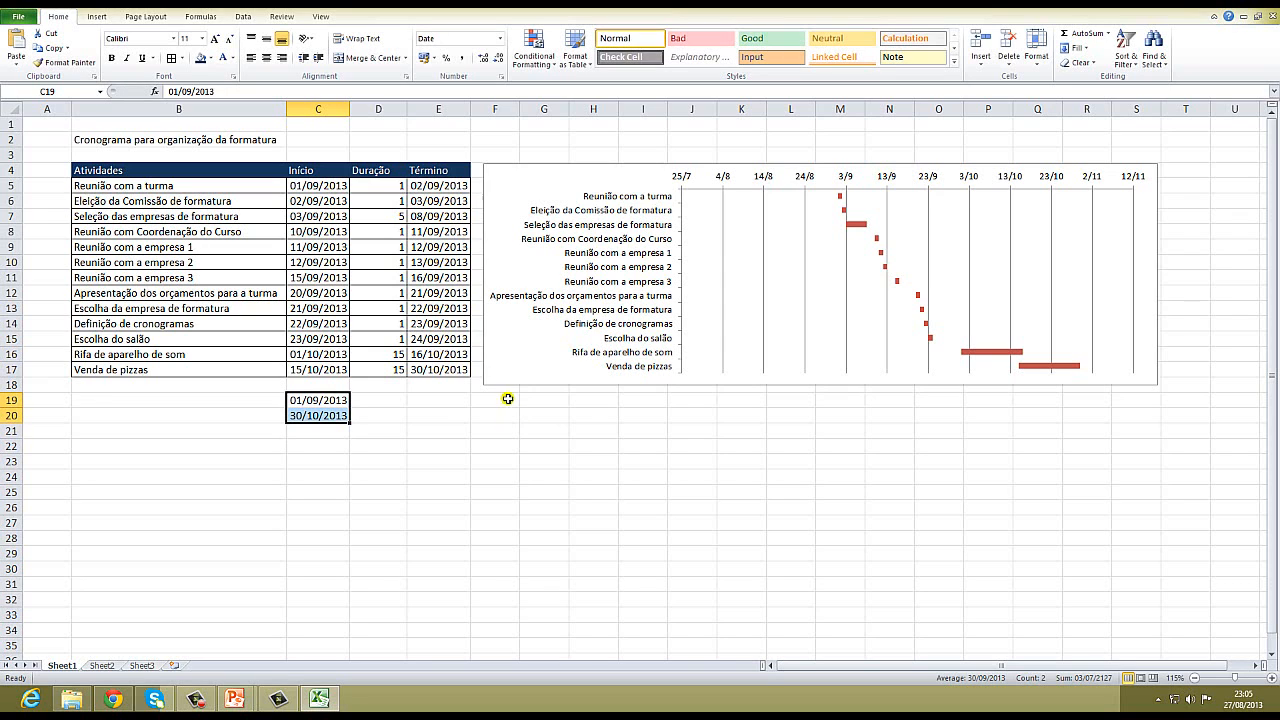
{"action": "left_click", "coordinate": [501, 40]}
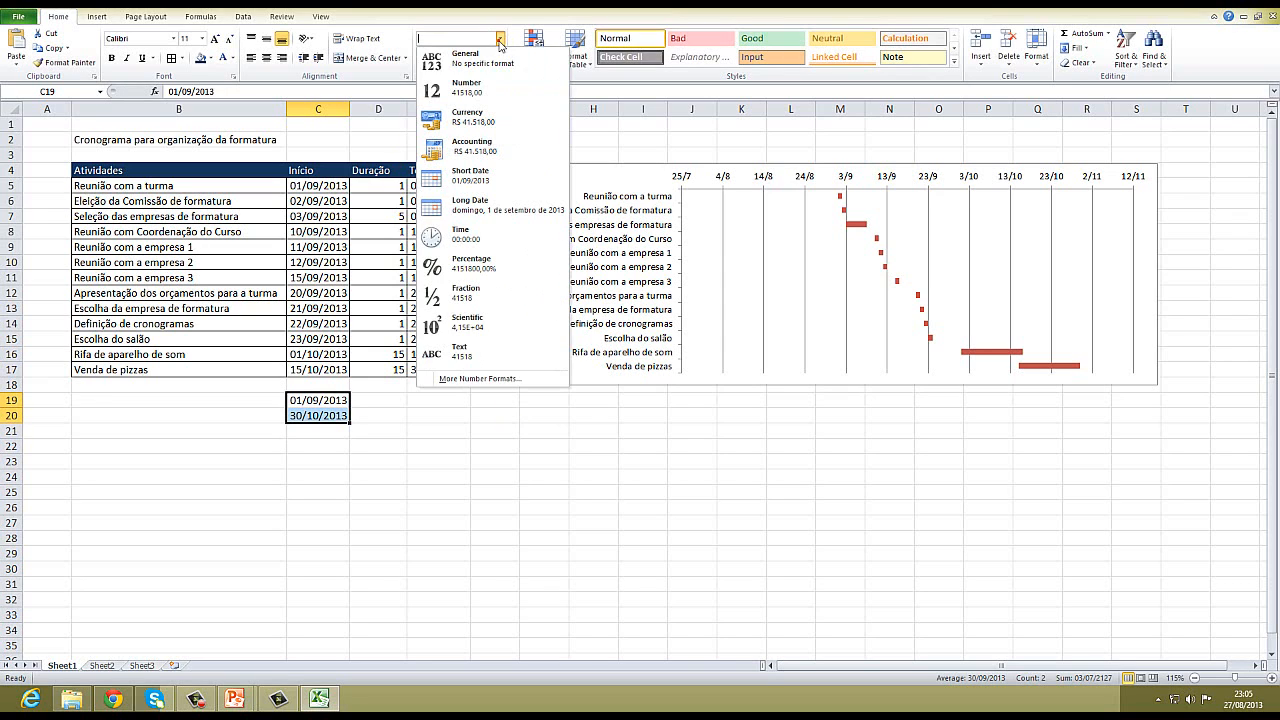
{"action": "left_click", "coordinate": [474, 93]}
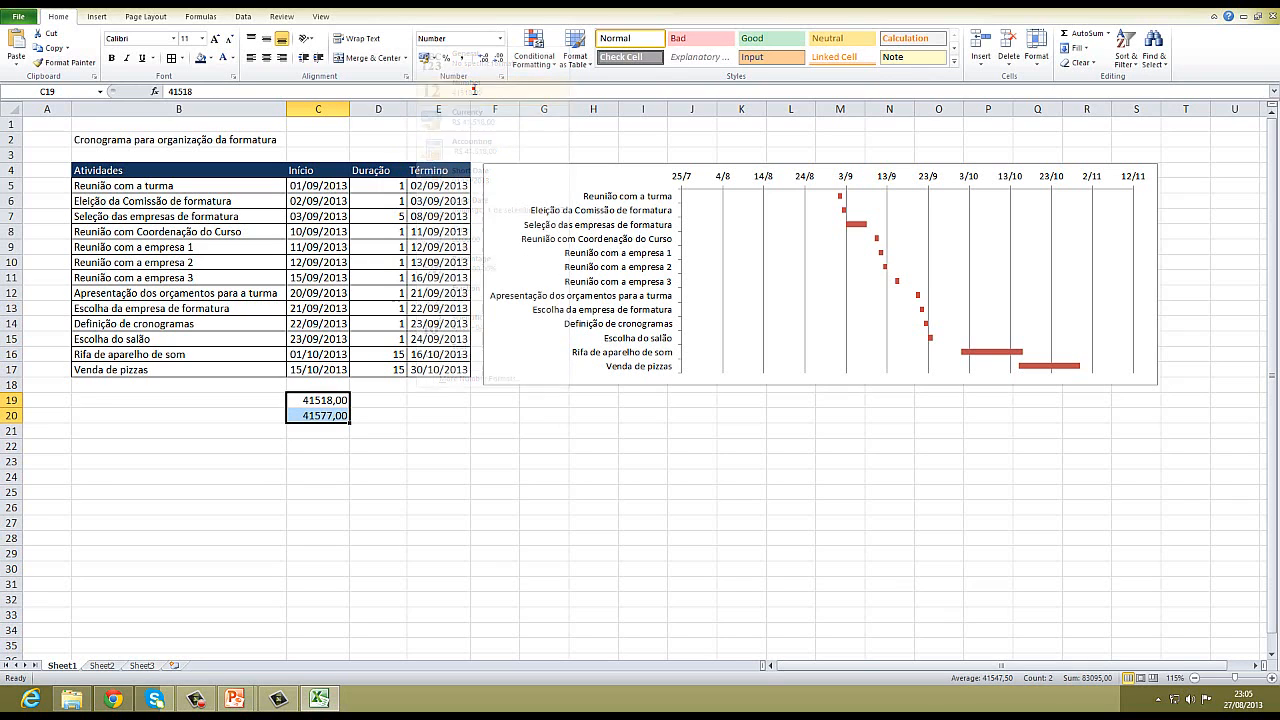
{"action": "left_click", "coordinate": [370, 412]}
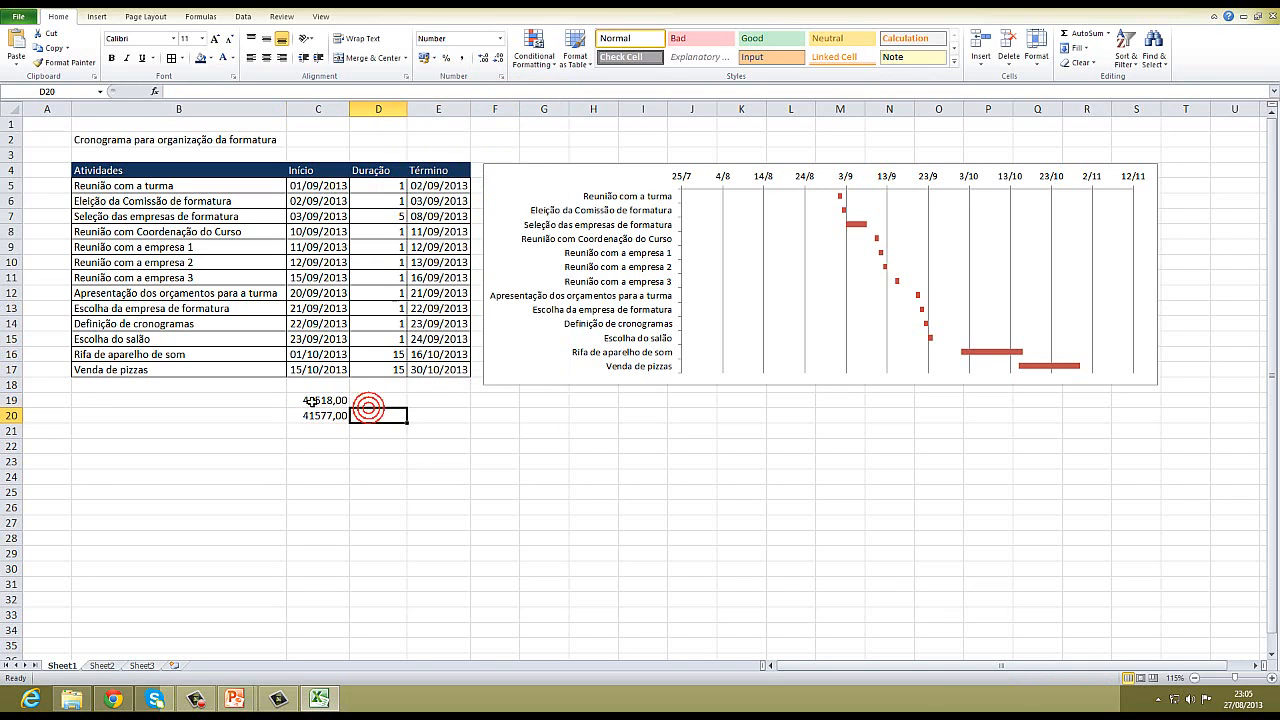
{"action": "left_click", "coordinate": [310, 401]}
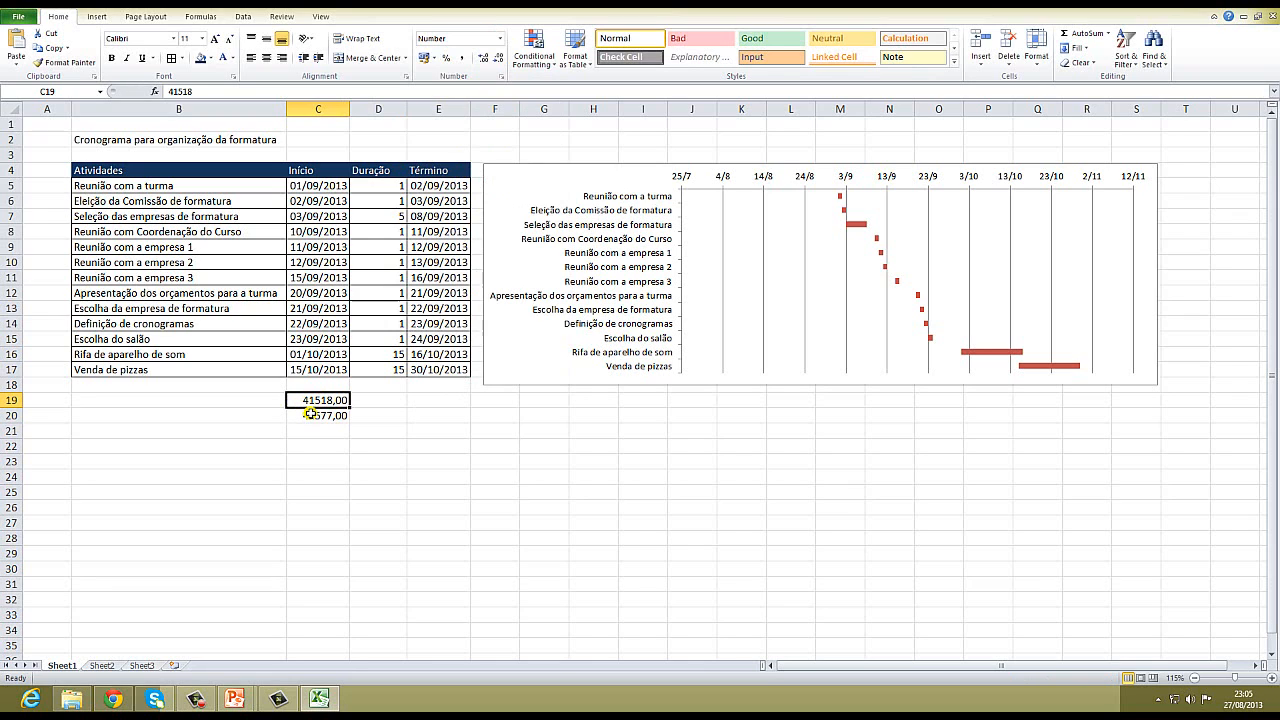
{"action": "left_click", "coordinate": [306, 415]}
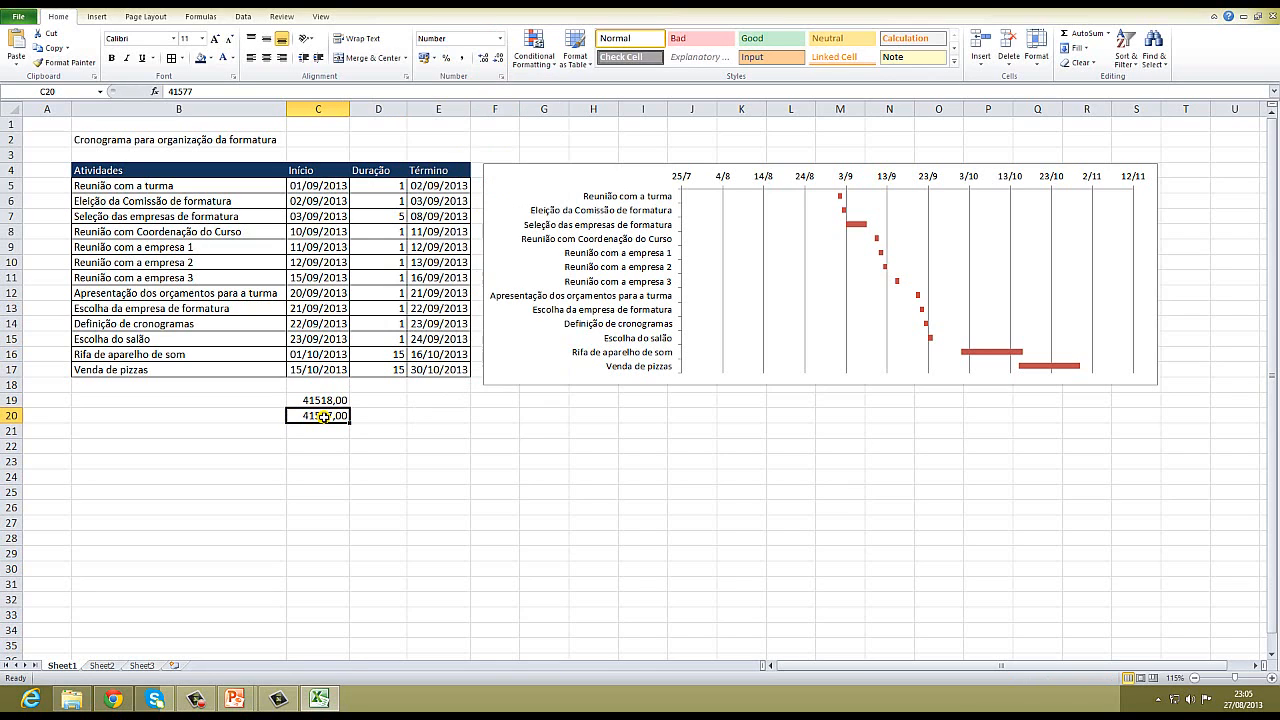
- Fix the chart's date axis bounds at a minimum of 41518 and a maximum of 41577
{"action": "left_click", "coordinate": [723, 178]}
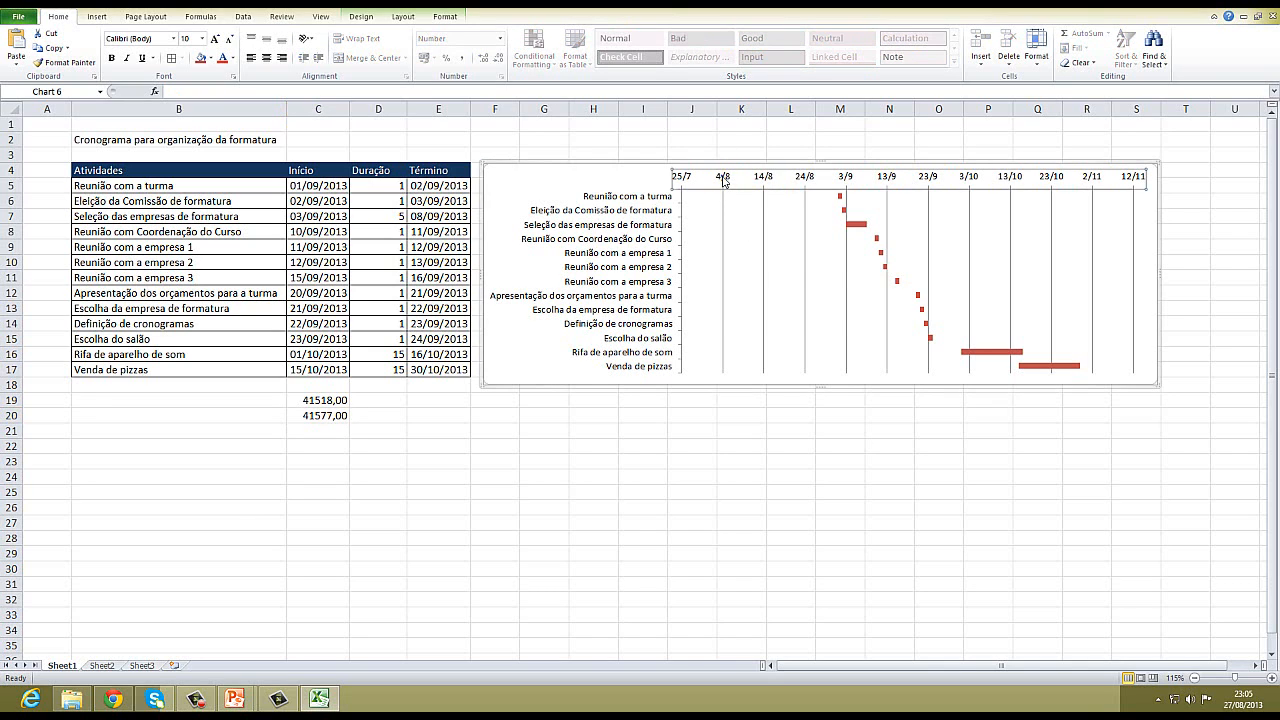
{"action": "right_click", "coordinate": [723, 178]}
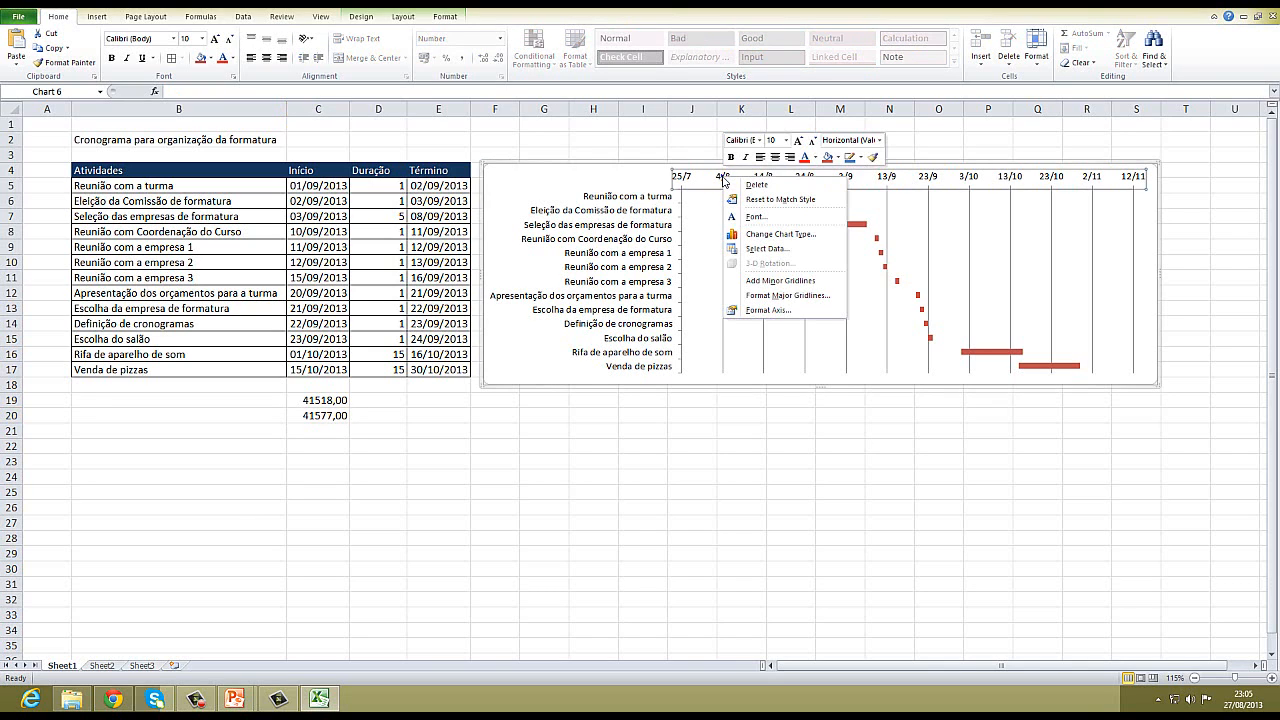
{"action": "left_click", "coordinate": [765, 310]}
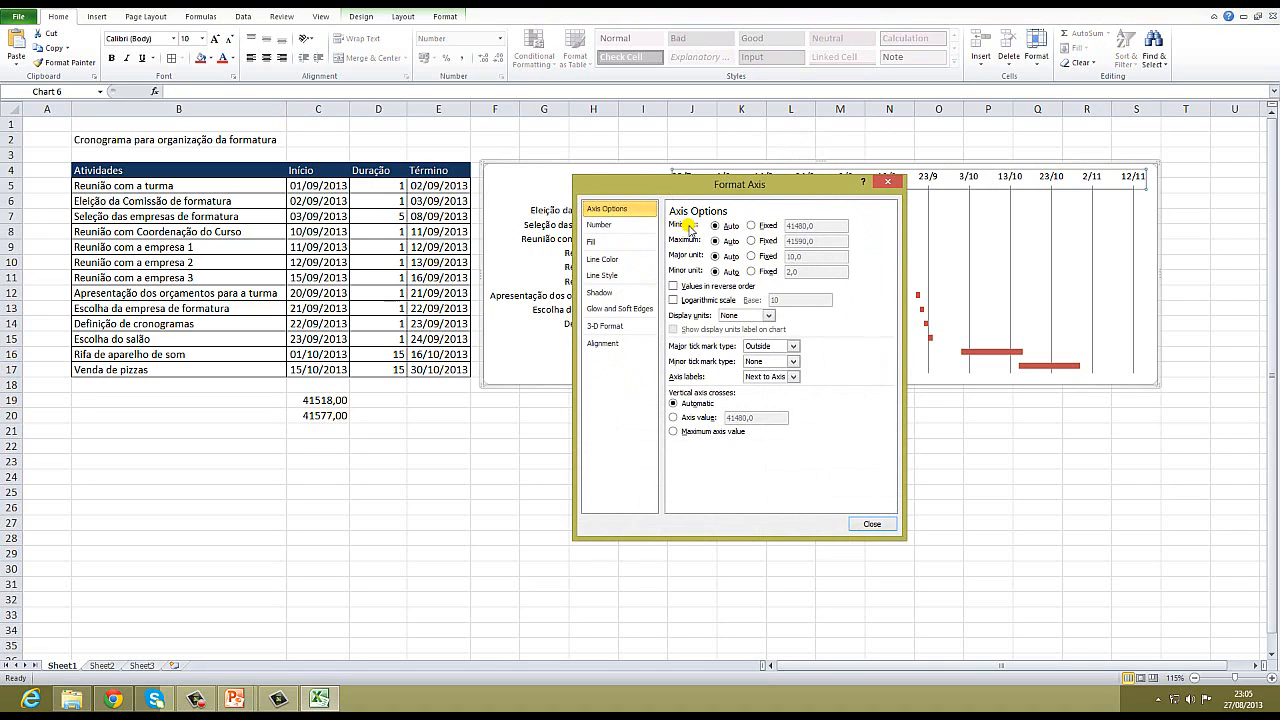
{"action": "left_click", "coordinate": [752, 226]}
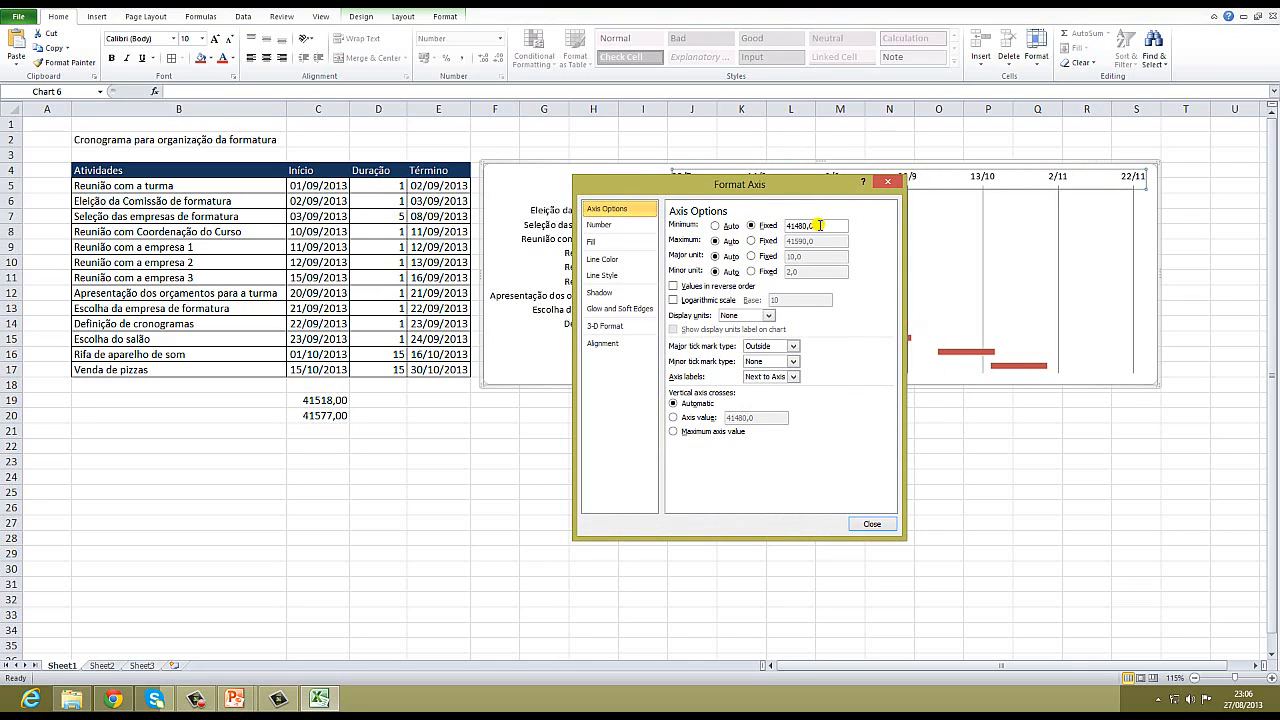
{"action": "double_click", "coordinate": [781, 226]}
{"action": "type", "text": "41518"}
{"action": "left_click", "coordinate": [751, 241]}
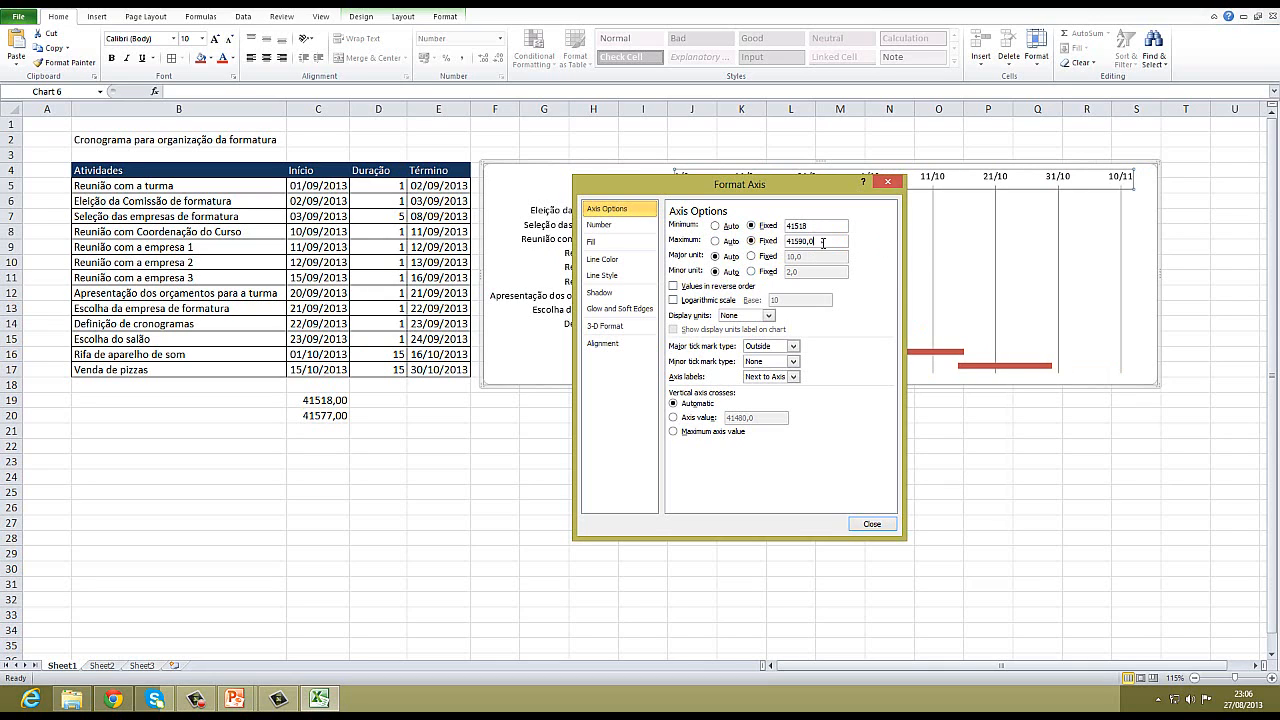
{"action": "double_click", "coordinate": [826, 241]}
{"action": "type", "text": "41577"}
{"action": "left_click", "coordinate": [873, 525]}
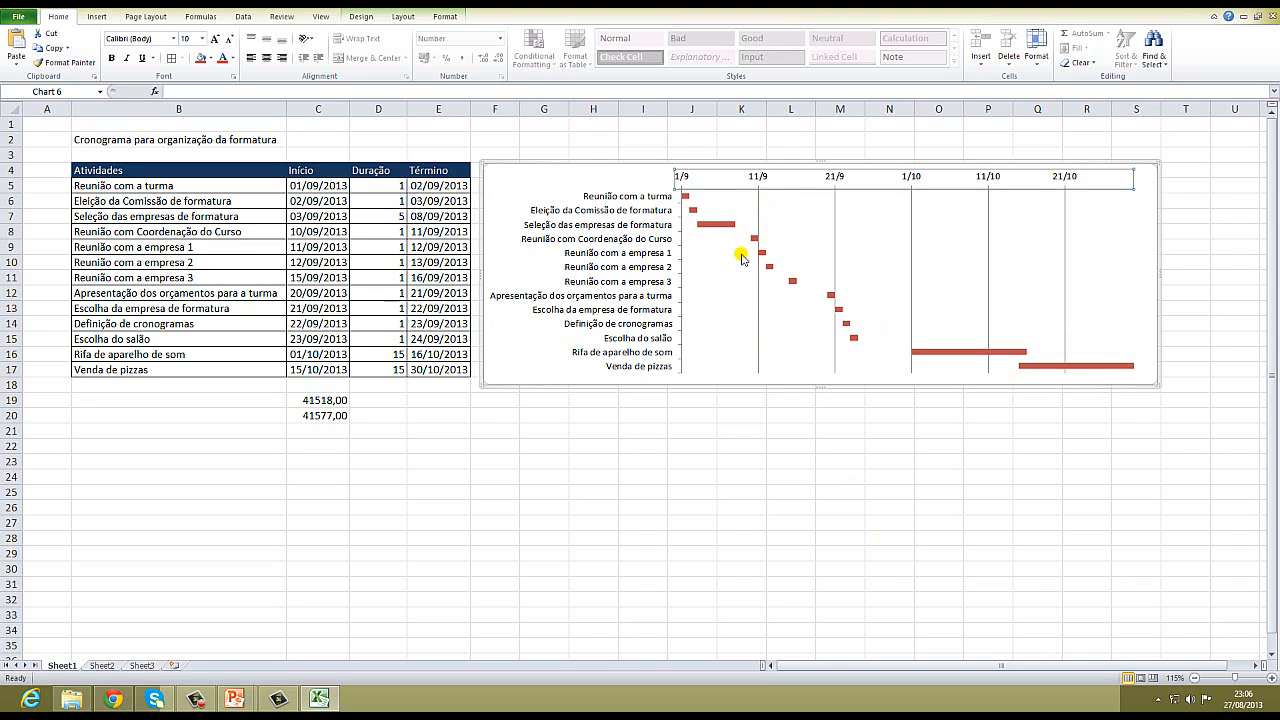
- Add minor gridlines to the chart's horizontal date axis
{"action": "right_click", "coordinate": [779, 177]}
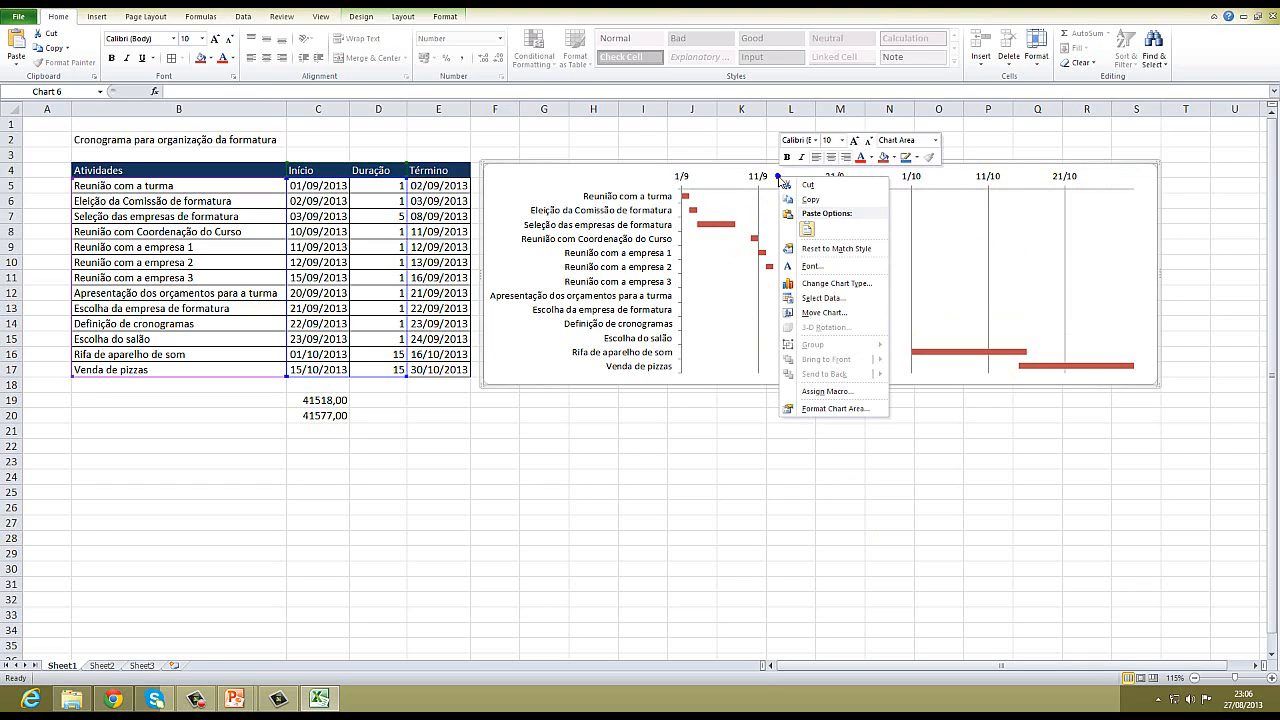
{"action": "key", "text": "Escape"}
{"action": "right_click", "coordinate": [797, 179]}
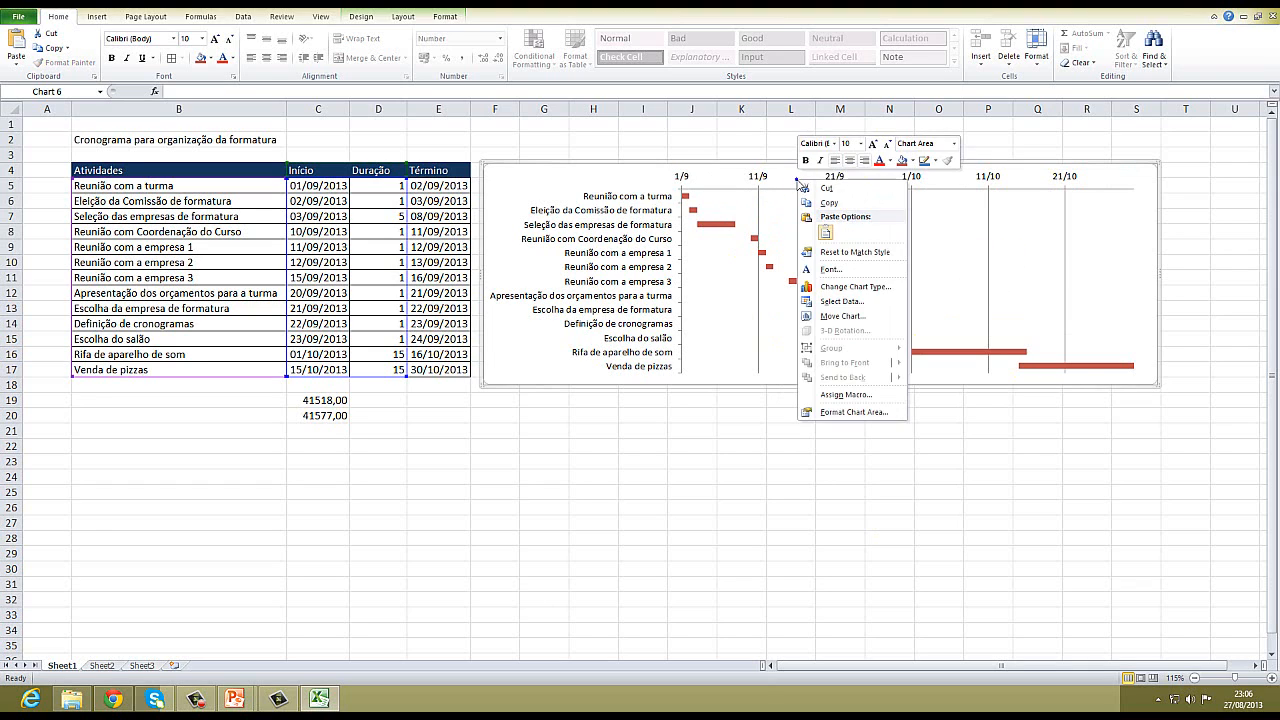
{"action": "left_click", "coordinate": [765, 180]}
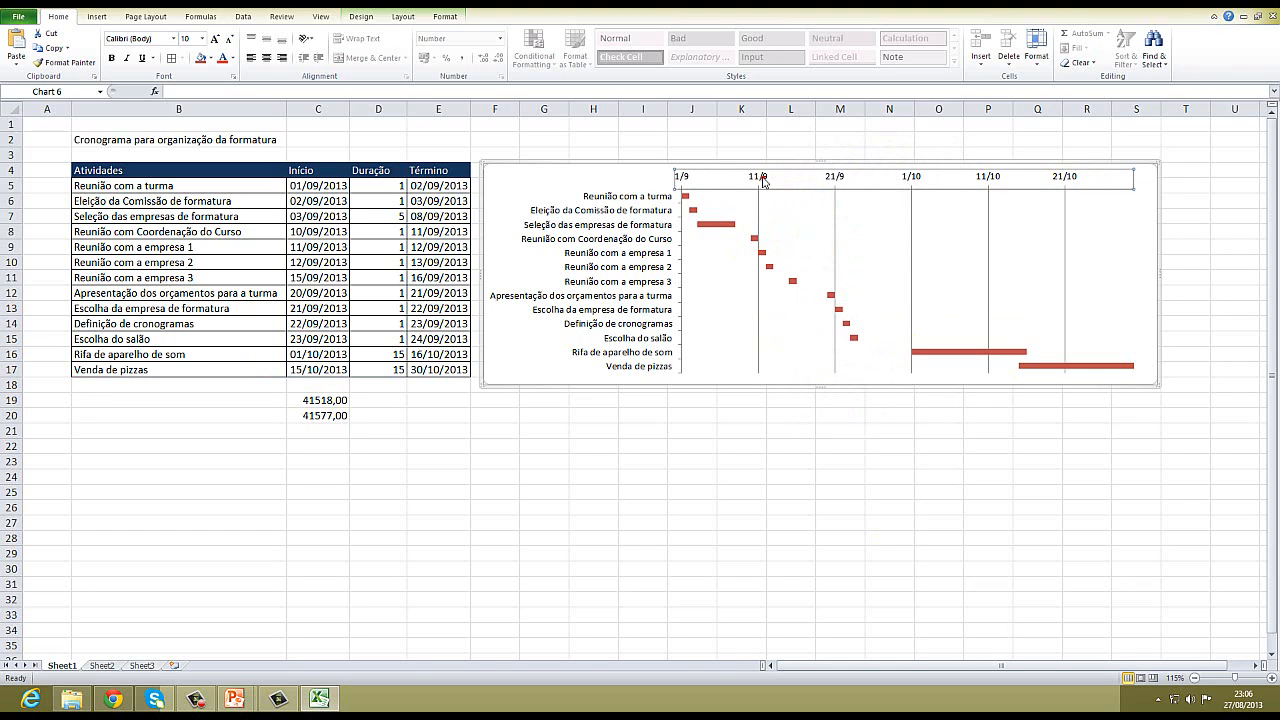
{"action": "right_click", "coordinate": [763, 180]}
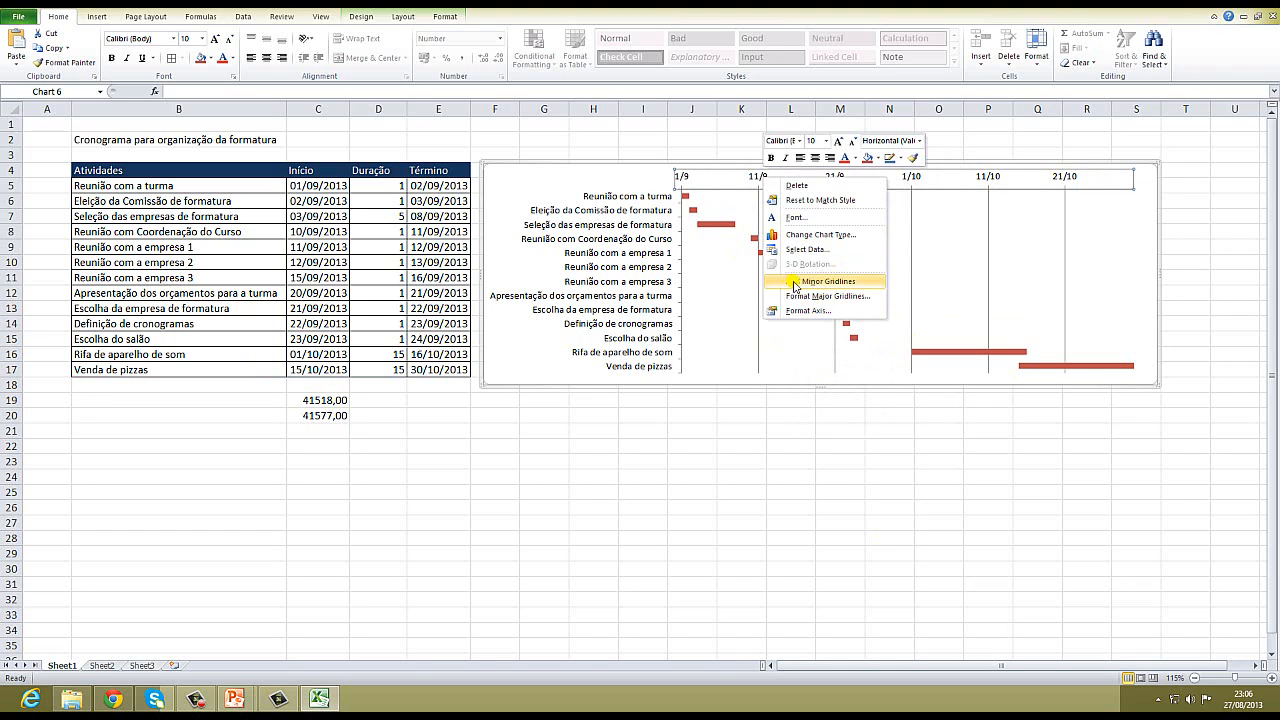
{"action": "left_click", "coordinate": [842, 283]}
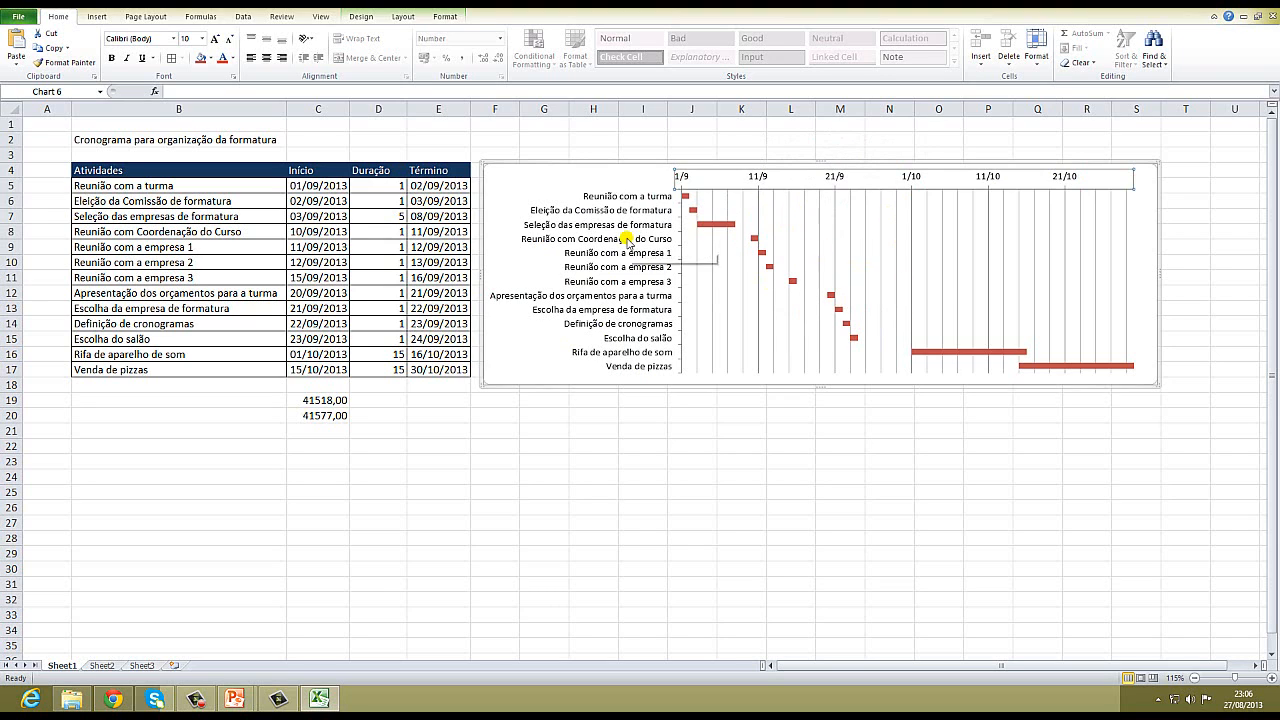
- Add major gridlines to the chart's vertical activity axis
{"action": "left_click", "coordinate": [626, 240]}
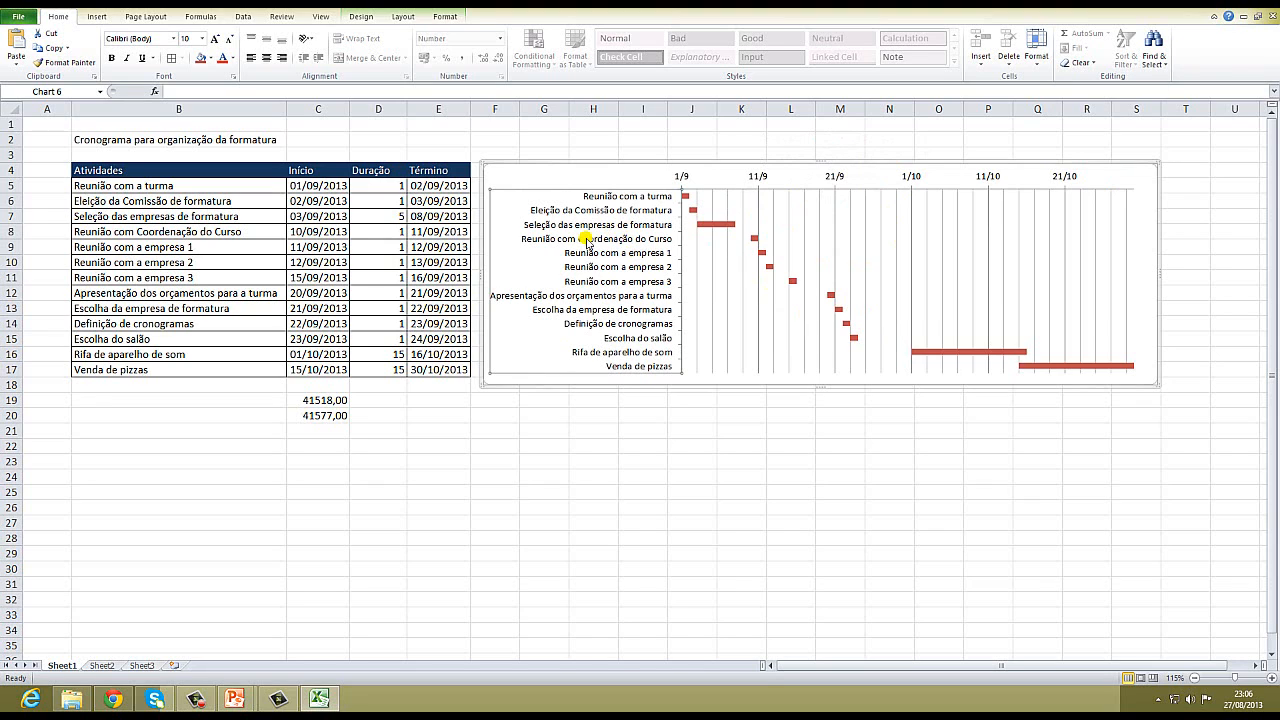
{"action": "right_click", "coordinate": [607, 243]}
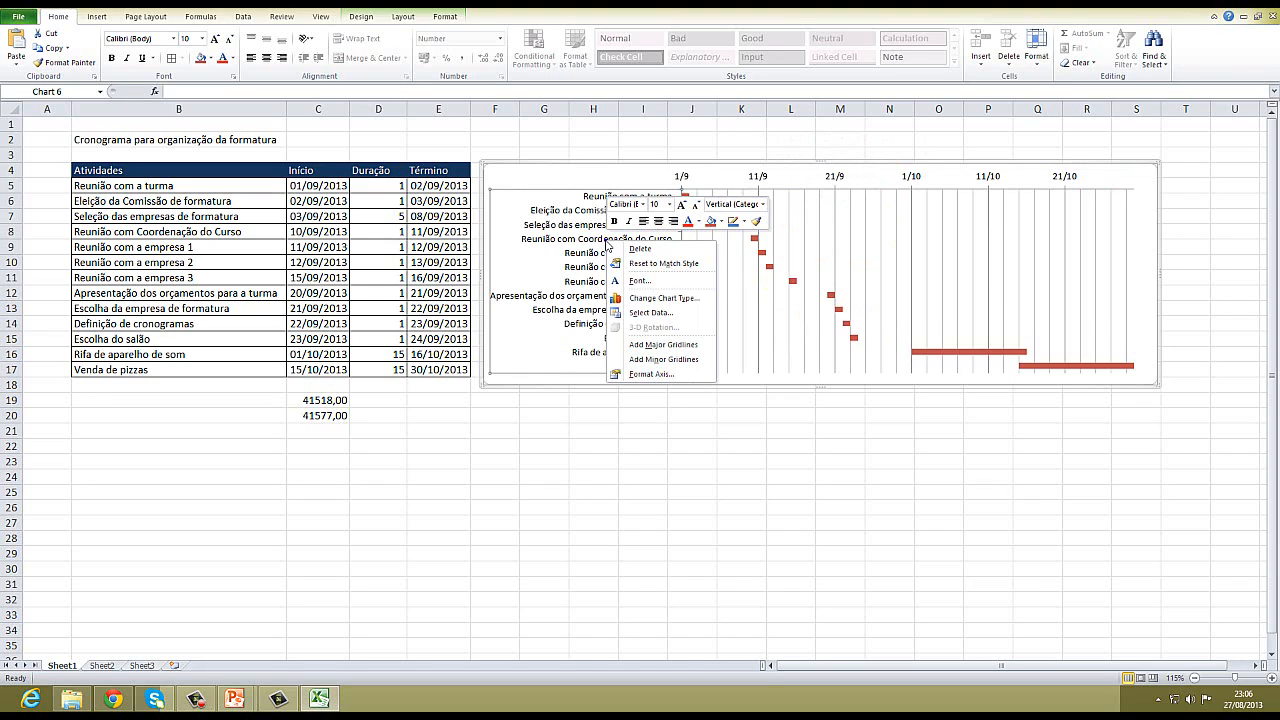
{"action": "left_click", "coordinate": [680, 345]}
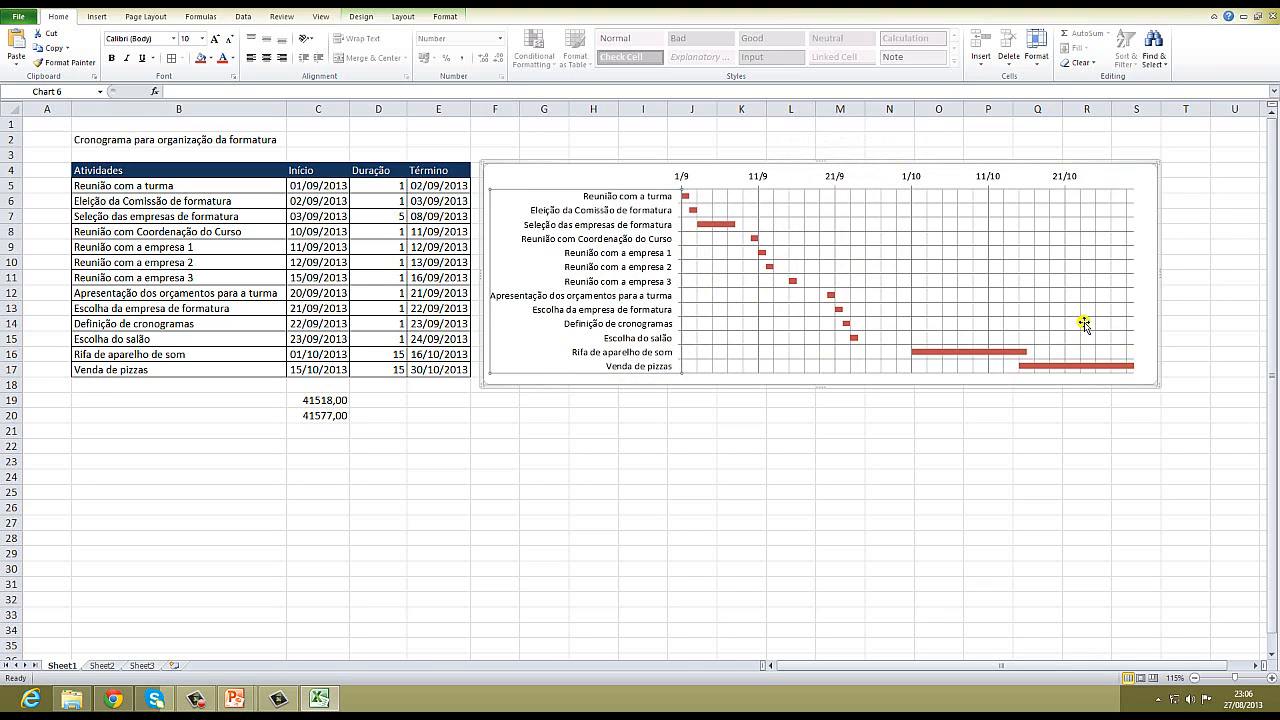